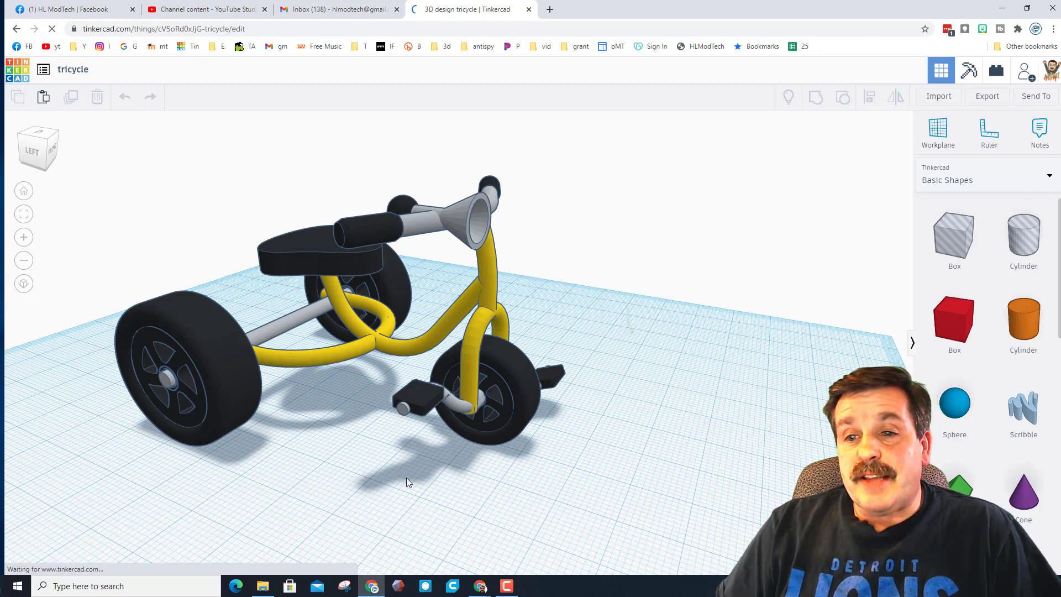
Delete the tricycle's two black rear wheels, leaving the rear axle in place
right_click_drag(410, 479, 347, 470)
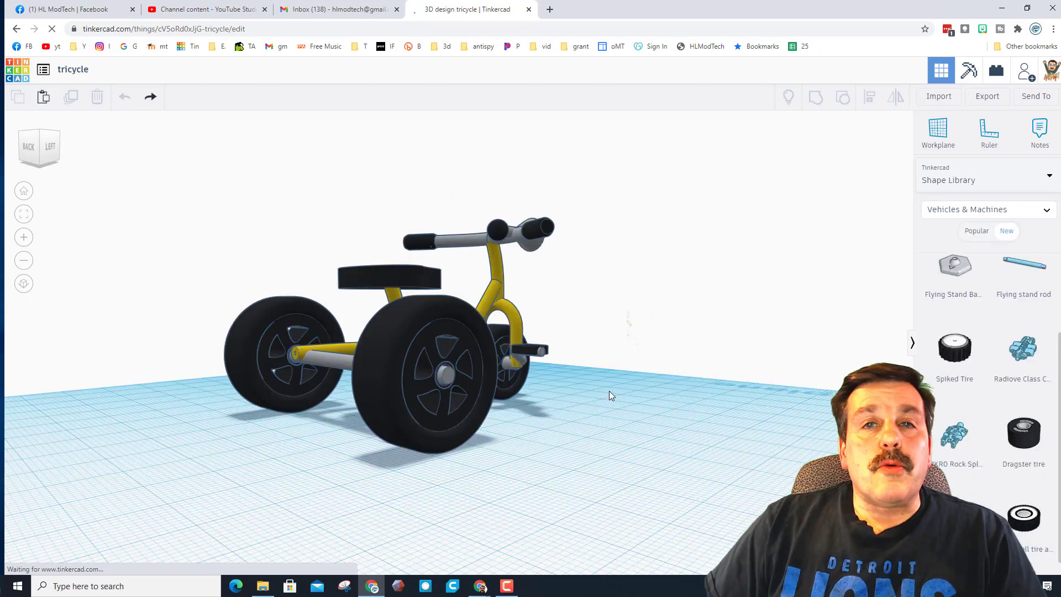
right_click_drag(609, 390, 402, 382)
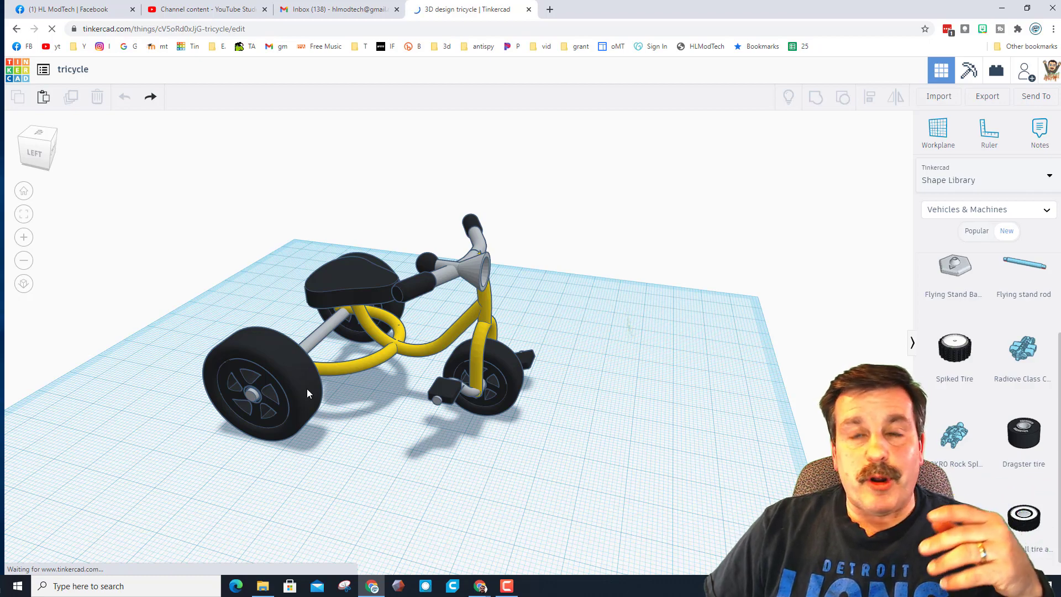
mouse_move(304, 394)
right_mouse_down()
mouse_move(409, 396)
mouse_move(364, 387)
mouse_move(353, 409)
mouse_move(315, 406)
right_mouse_up()
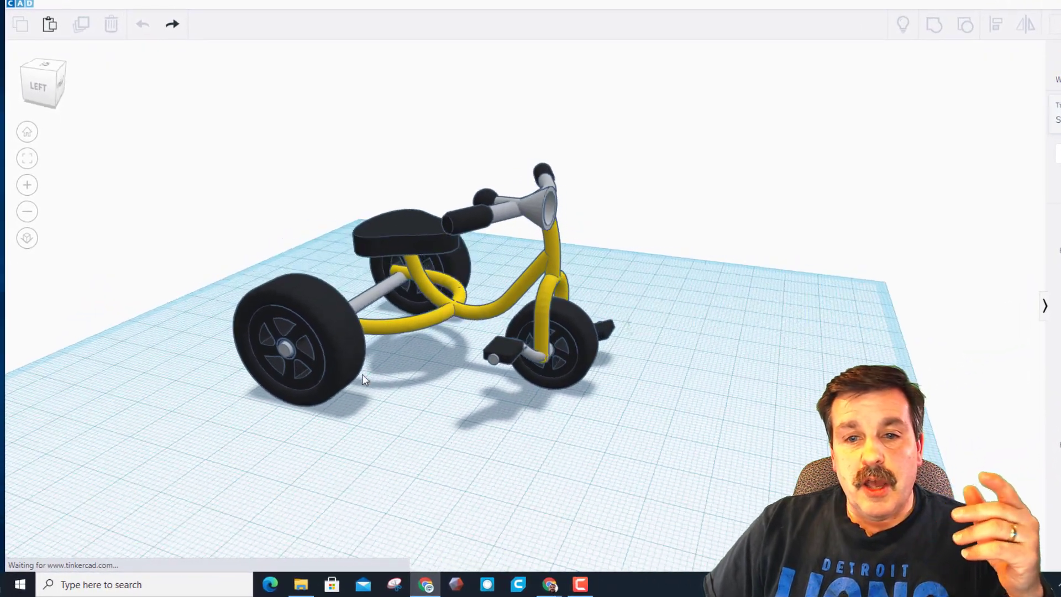
left_click(336, 353)
left_click(343, 416)
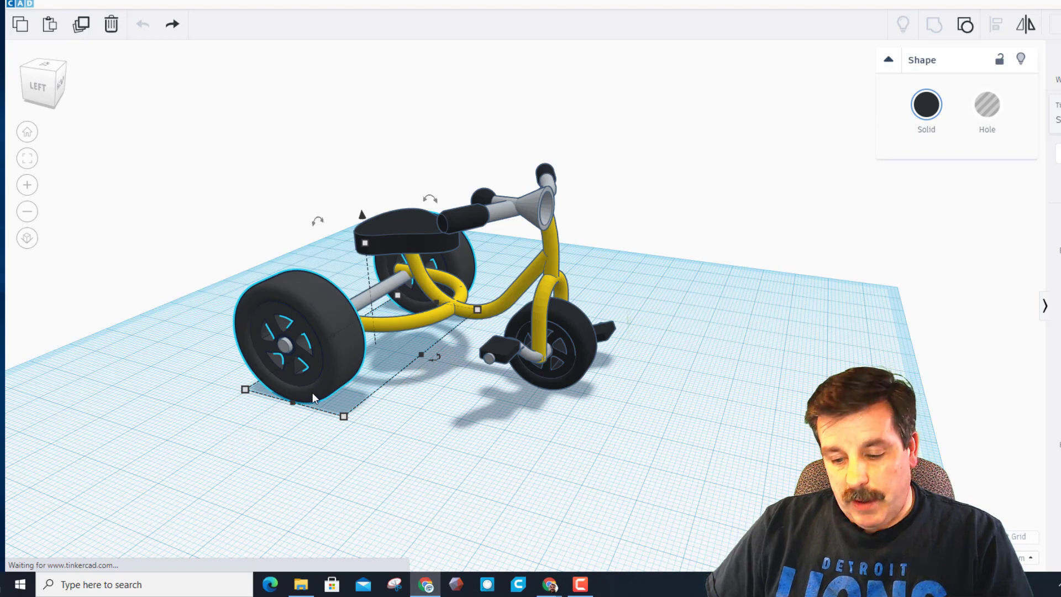
key("Delete")
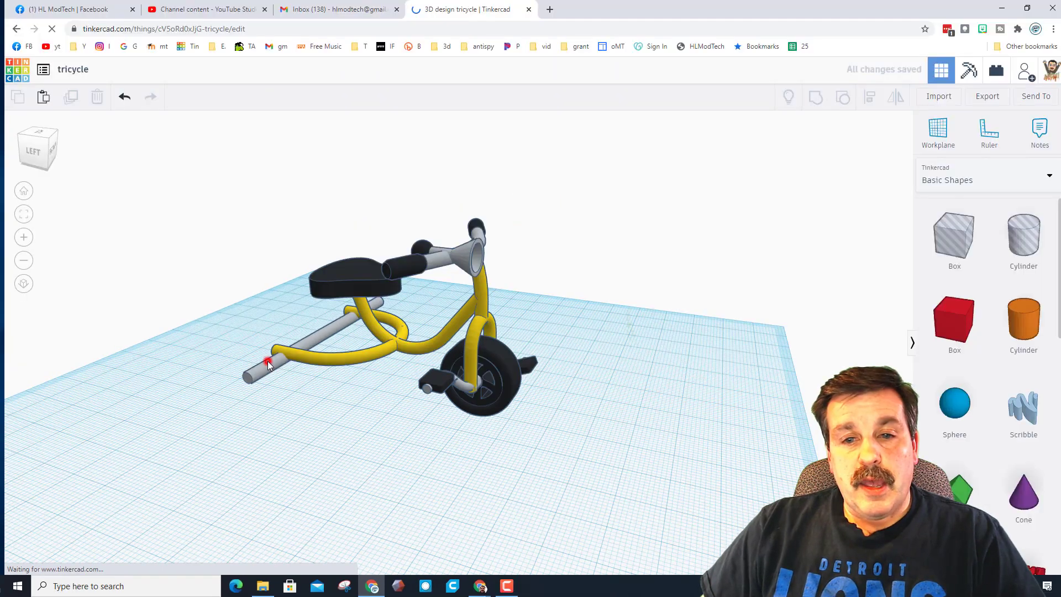
Add a Spiked Tire from the Vehicles & Machines category of the Shape Library to the workplane near the tricycle
left_click(306, 326)
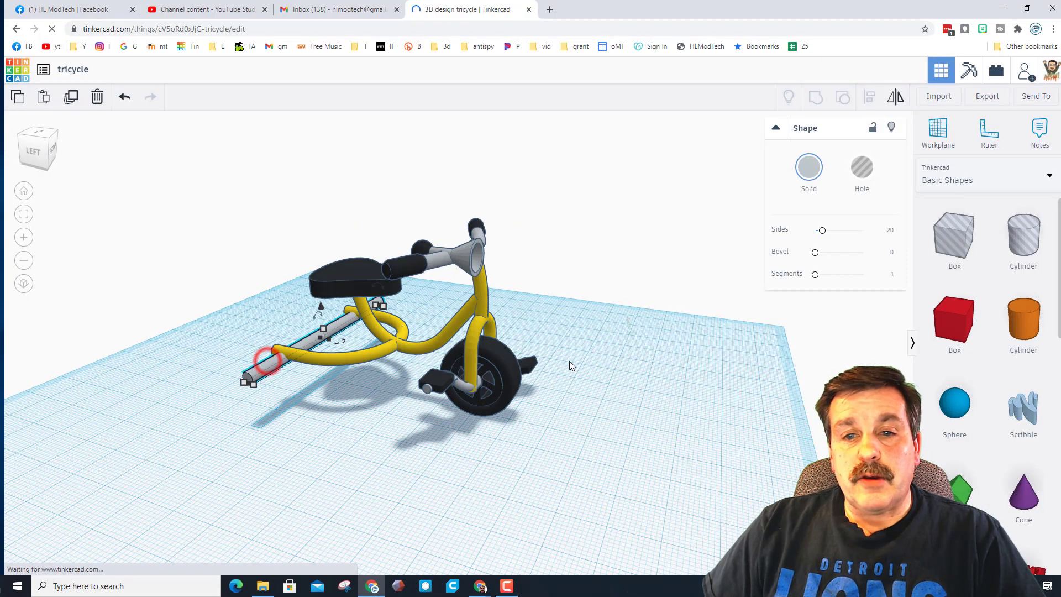
left_click(938, 177)
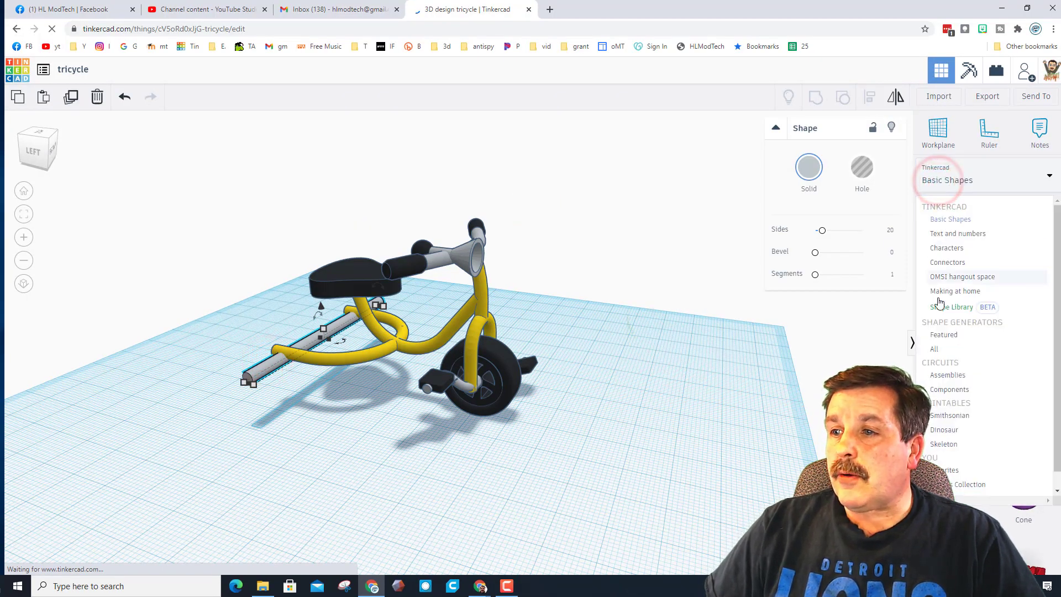
left_click(939, 308)
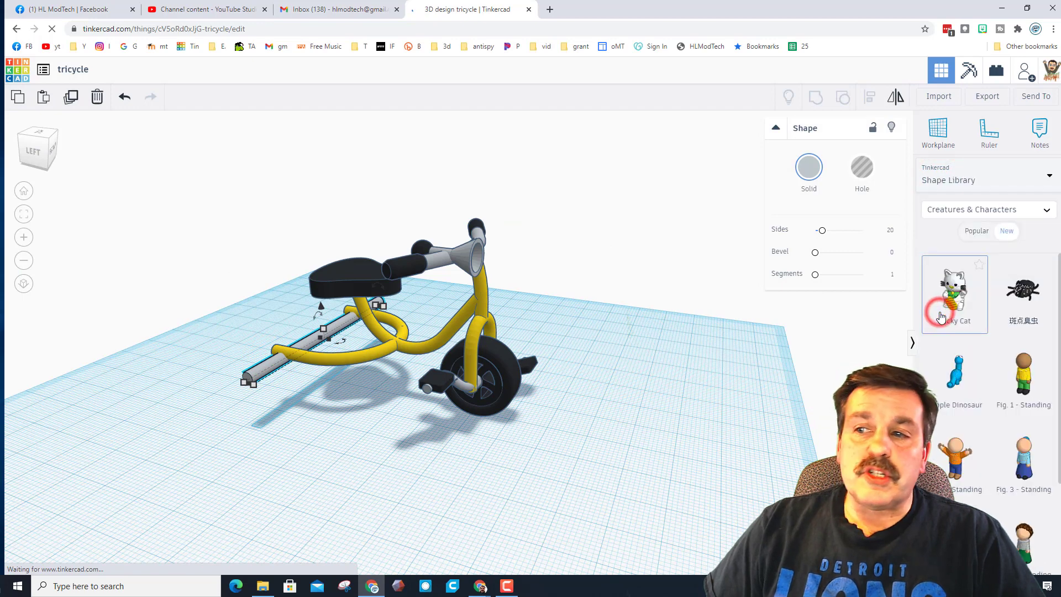
left_click(971, 209)
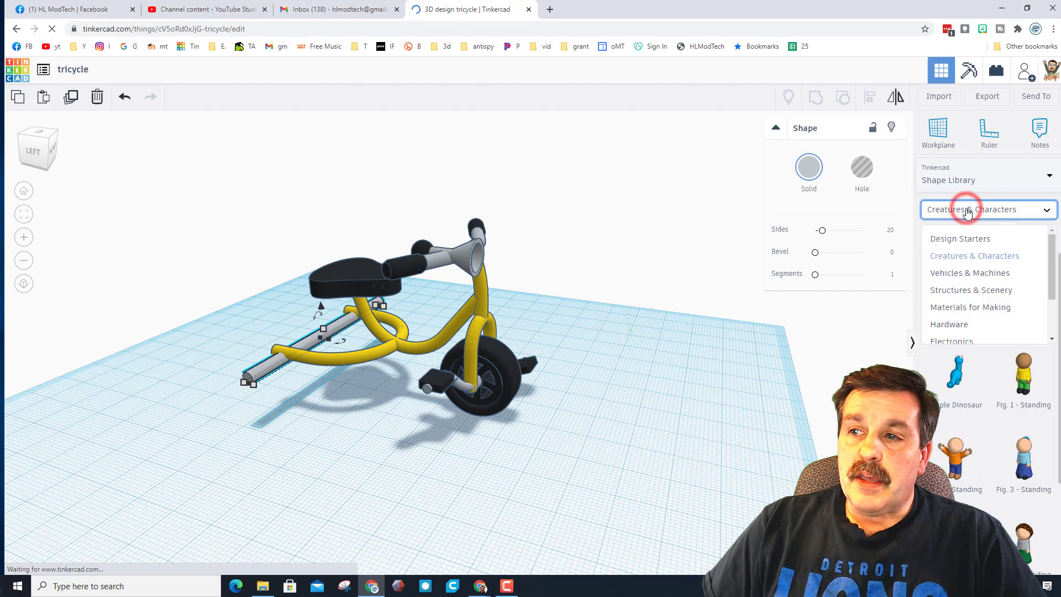
left_click(963, 277)
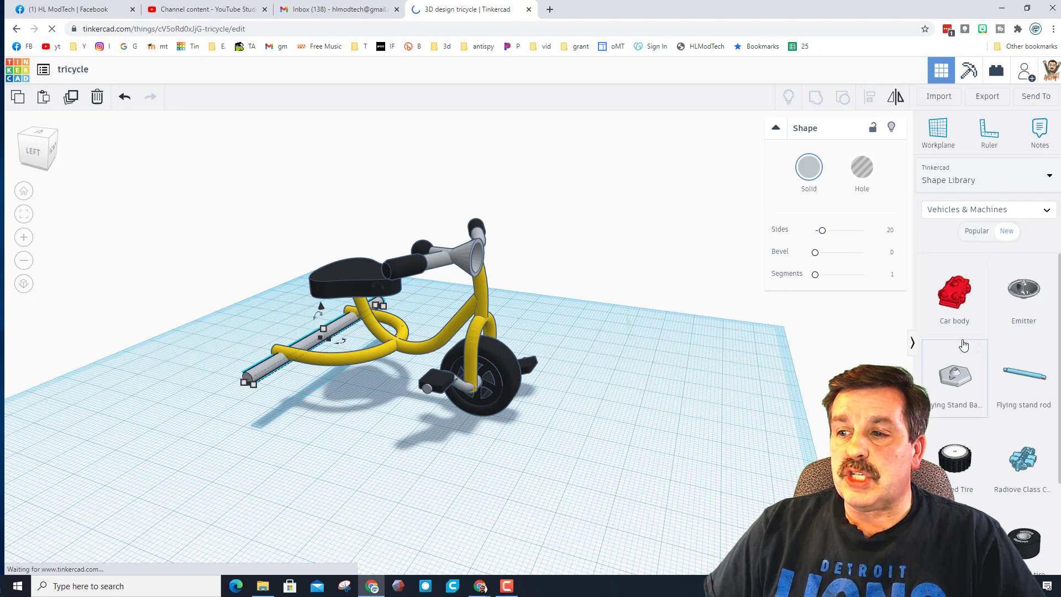
scroll(964, 345, "down", 3)
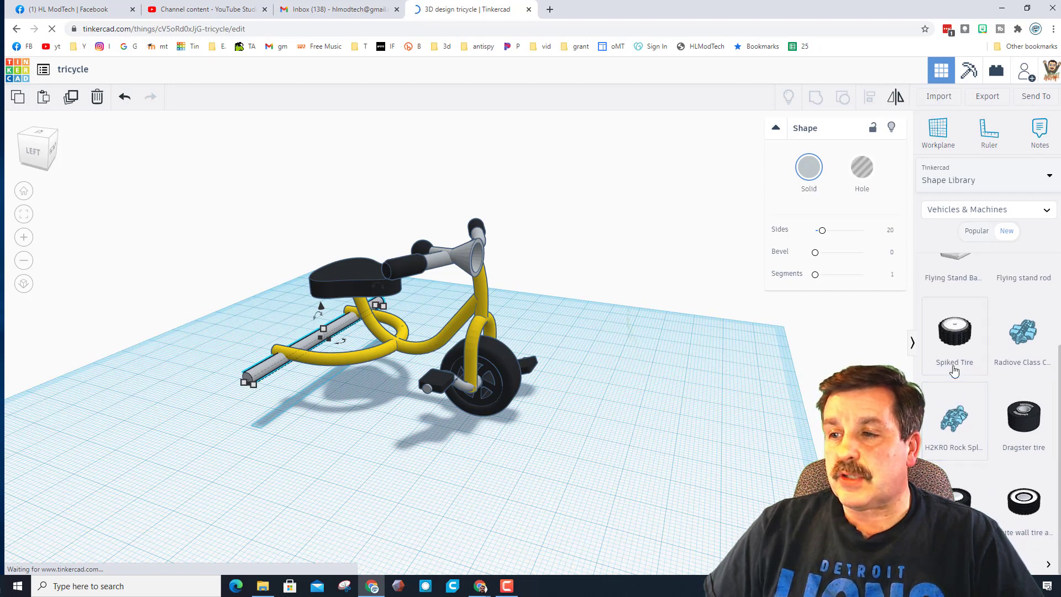
left_click(956, 341)
left_click_drag(956, 343, 394, 429)
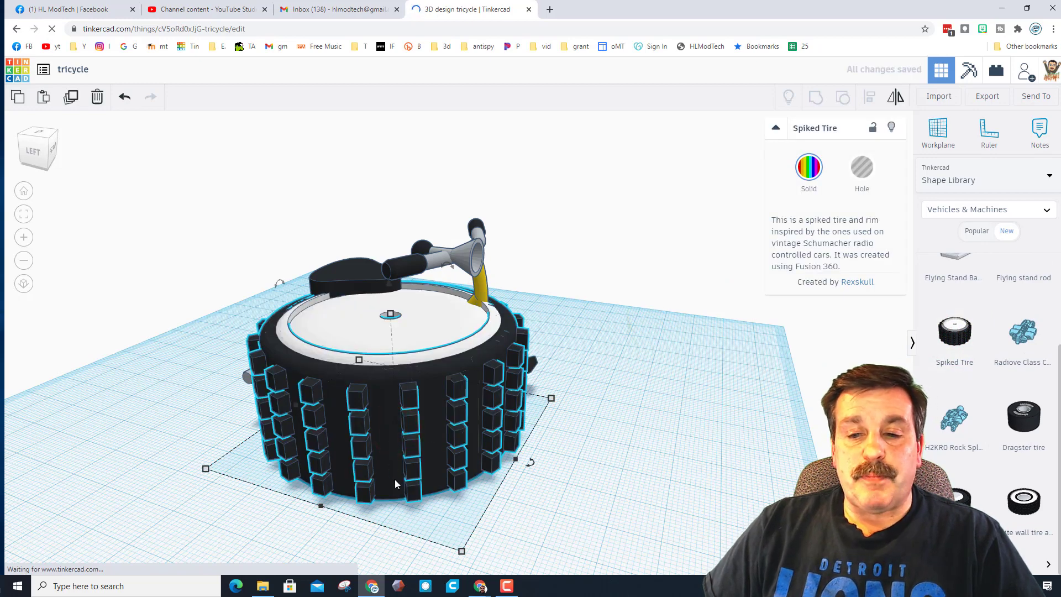
Scale the Spiked Tire down proportionally to roughly the size of a tricycle wheel
scroll(393, 394, "down", 3)
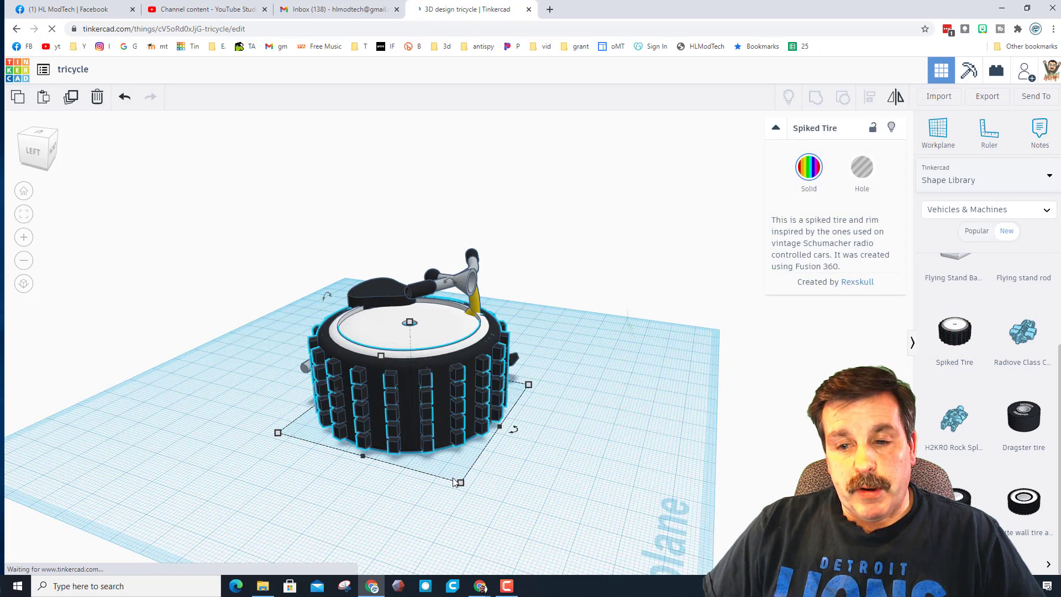
mouse_move(459, 483)
left_click_drag(460, 484, 389, 396)
Move the Spiked Tire next to one end of the rear axle and rotate it upright like a wheel
right_click_drag(405, 426, 395, 356)
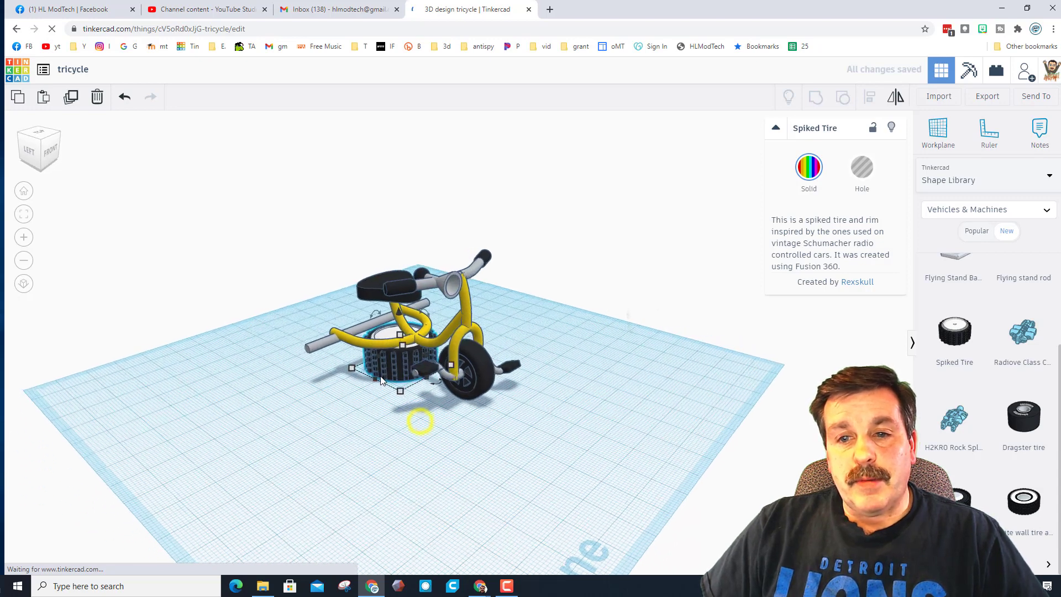
left_click_drag(396, 356, 332, 379)
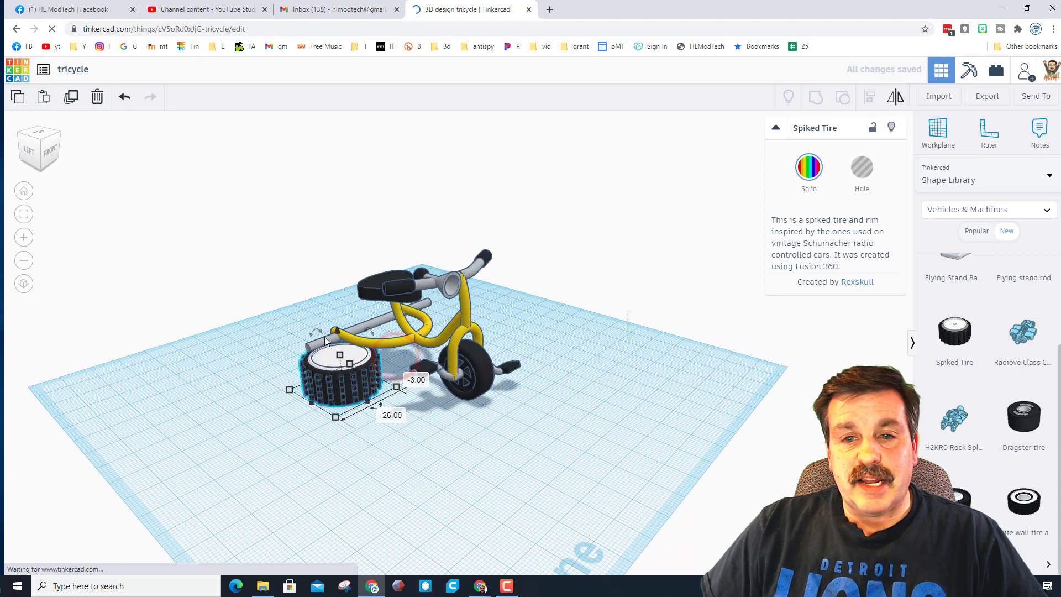
left_click_drag(323, 335, 299, 376)
Align the Spiked Tire to the center of the rear axle, using the axle as the fixed reference
right_click_drag(329, 396, 556, 479)
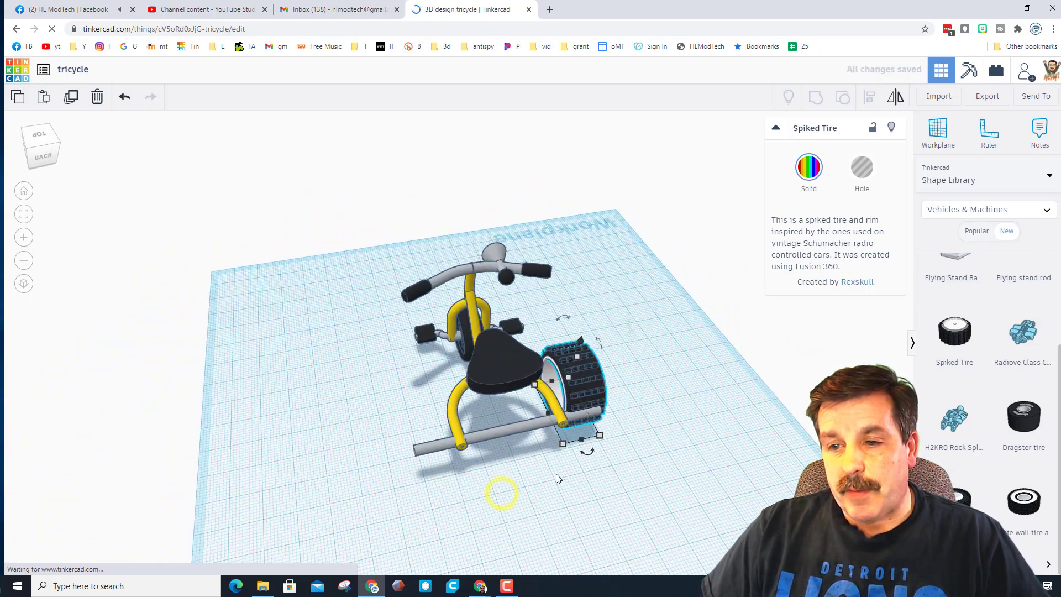
left_click(523, 425)
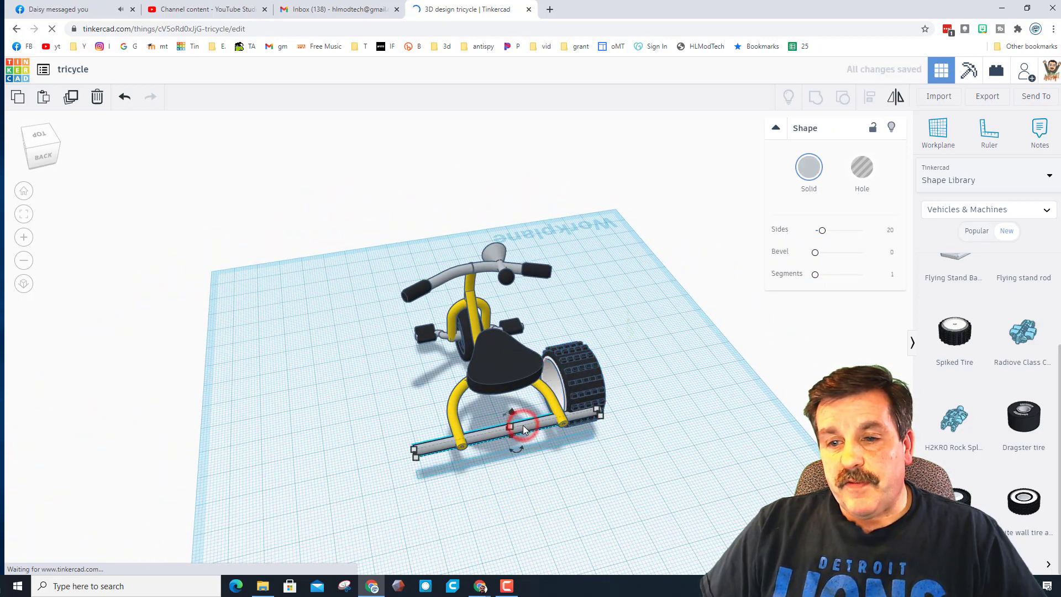
left_click(582, 373, "shift")
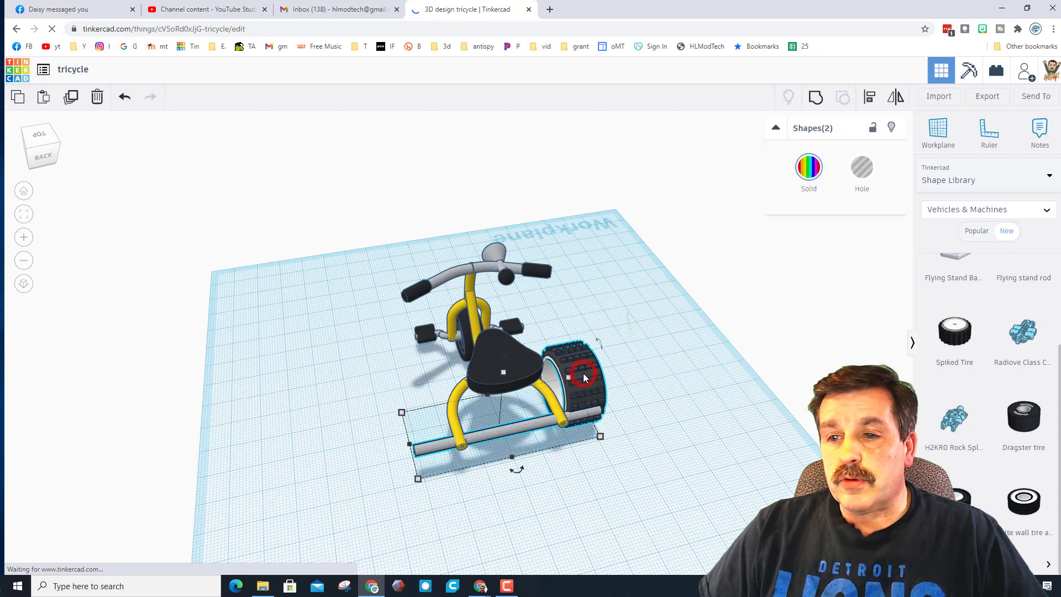
left_click(871, 100)
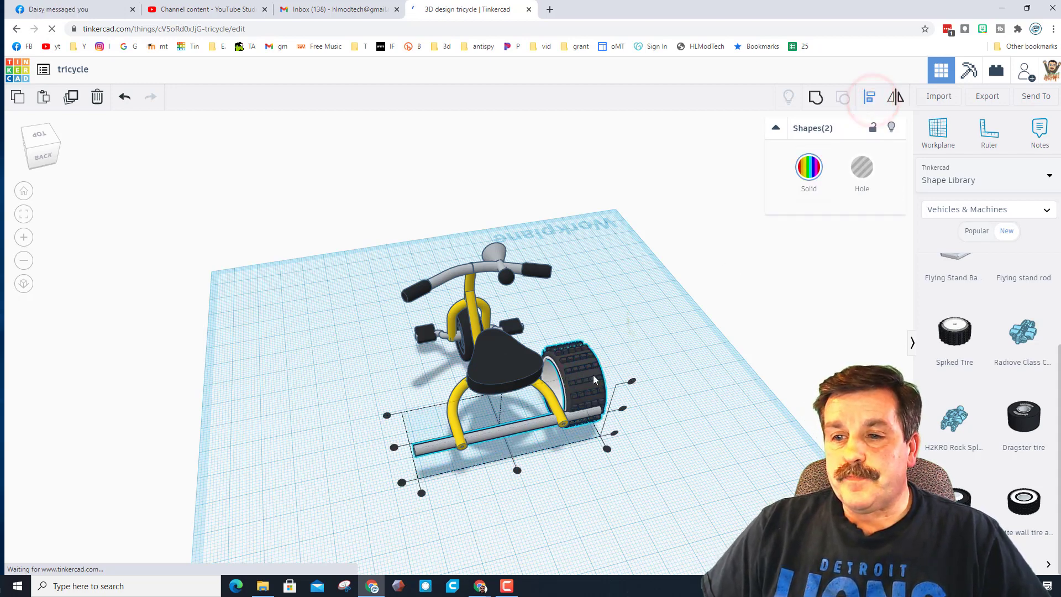
left_click(513, 427)
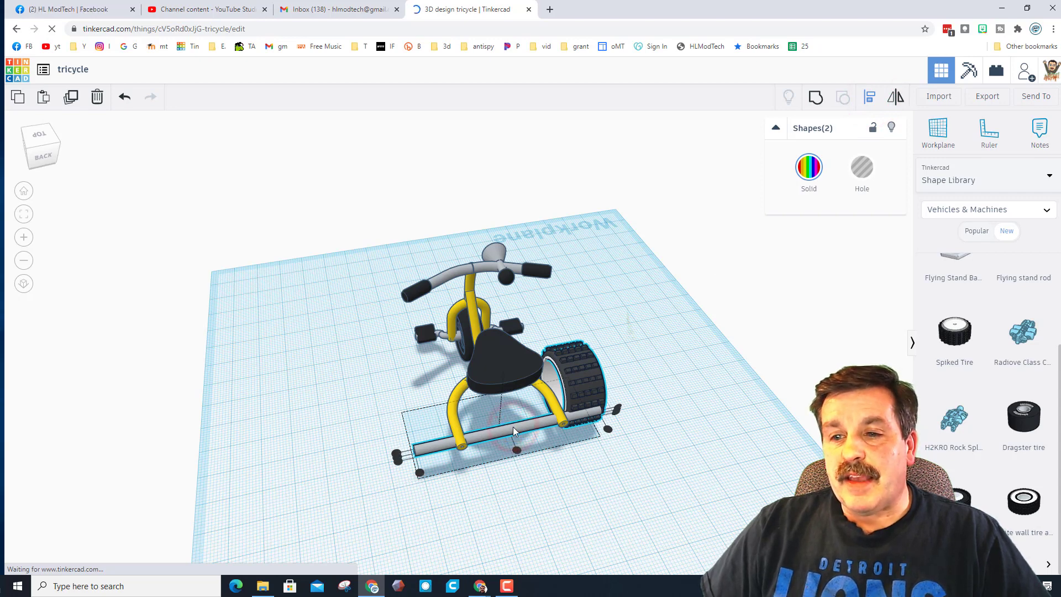
left_click(396, 457)
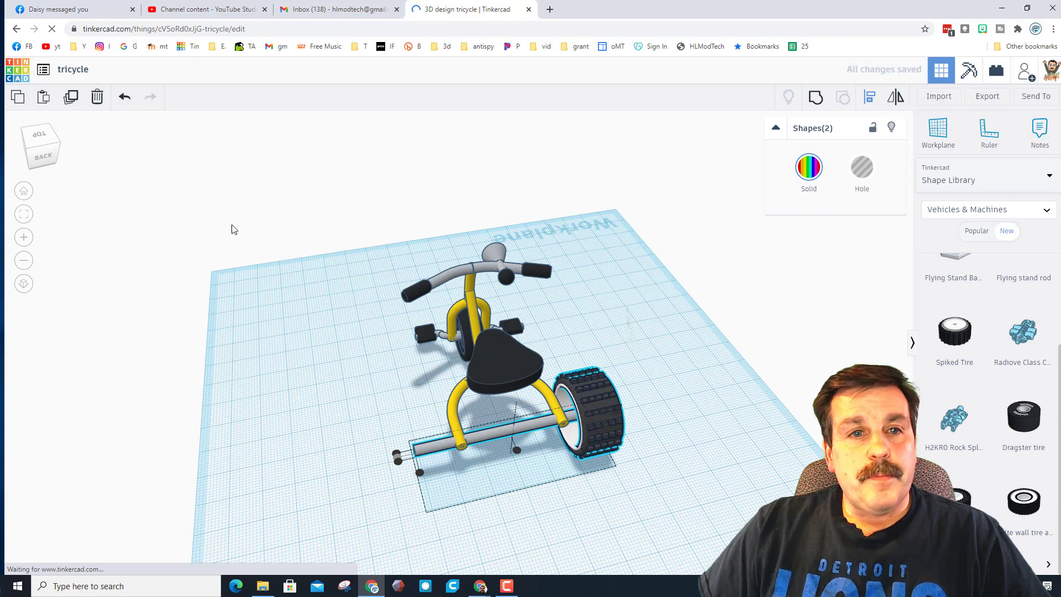
Duplicate the Spiked Tire and place the copy at the opposite end of the rear axle
left_click(59, 145)
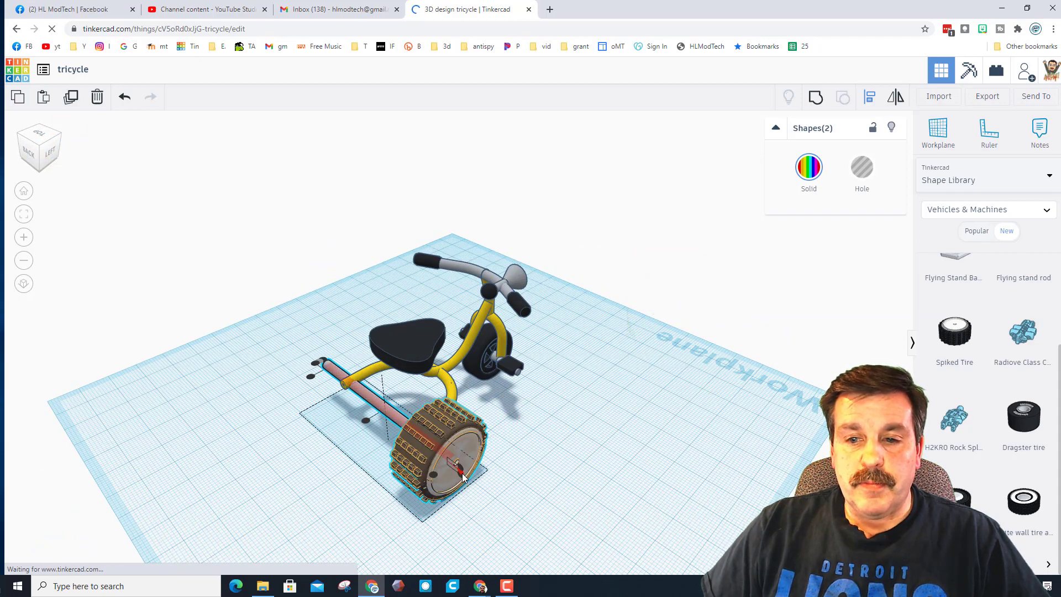
left_click(315, 446)
right_click_drag(263, 436, 395, 408)
left_click(396, 408)
right_click_drag(281, 399, 373, 425)
key("ctrl+z")
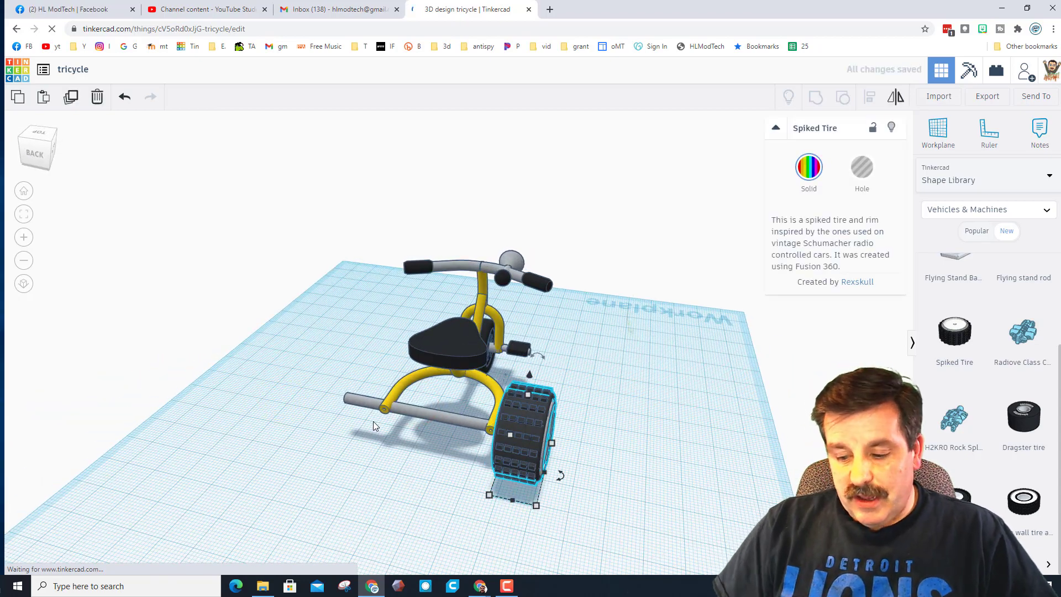
key("ctrl+d")
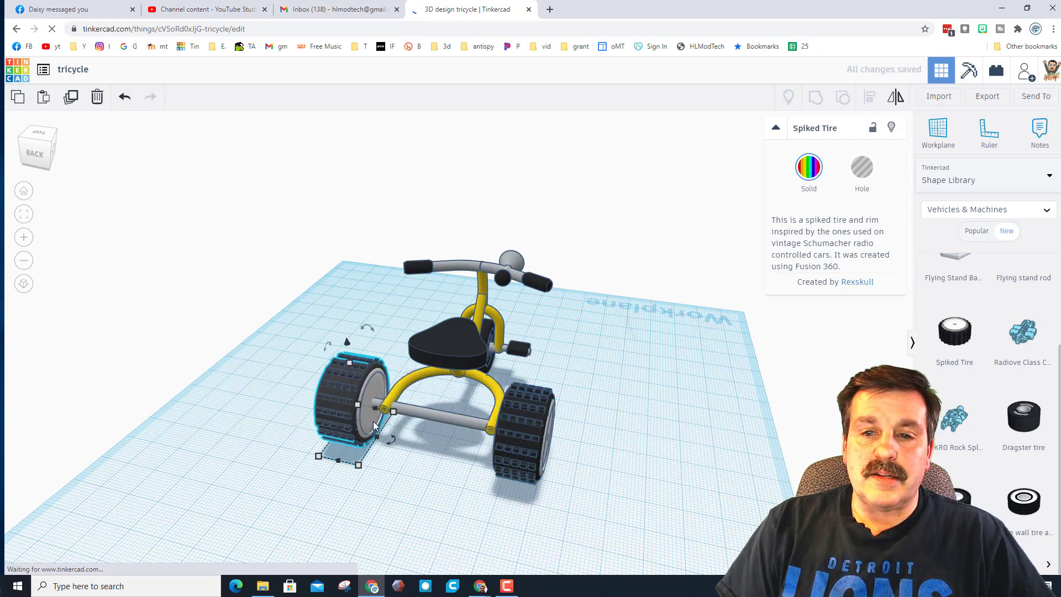
Mirror the duplicated Spiked Tire along the axle direction so its rim faces the opposite way
right_click_drag(253, 426, 435, 407)
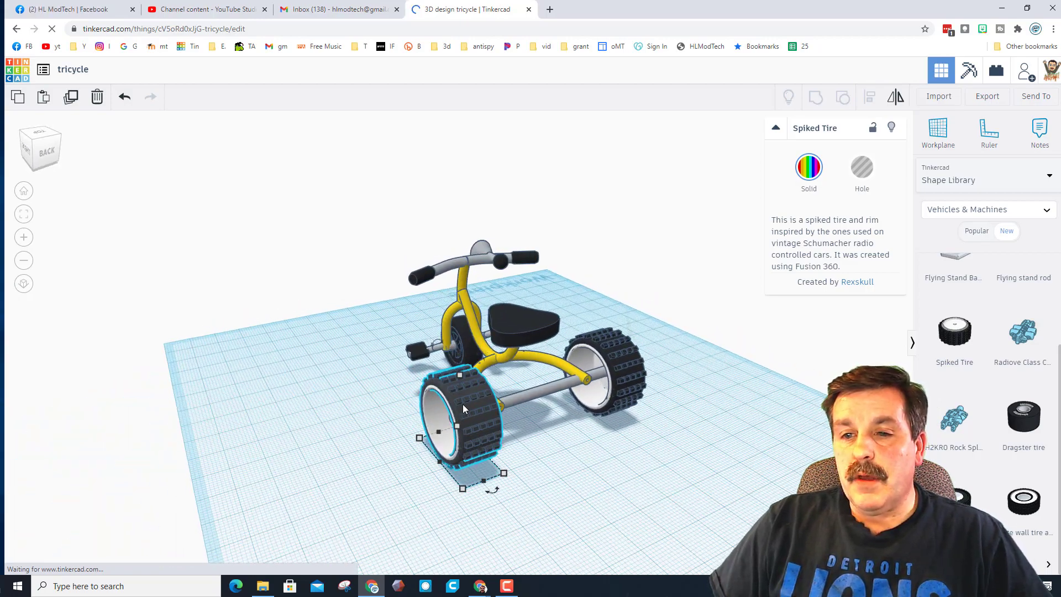
left_click(896, 97)
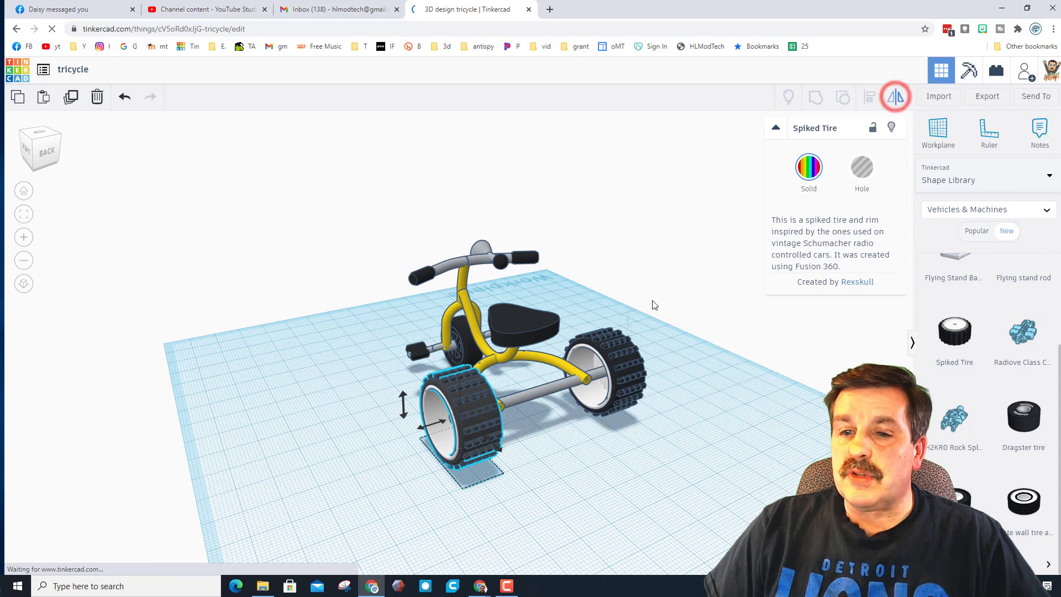
left_click(433, 424)
left_click(566, 433)
right_click_drag(626, 431, 452, 436)
left_click(381, 412)
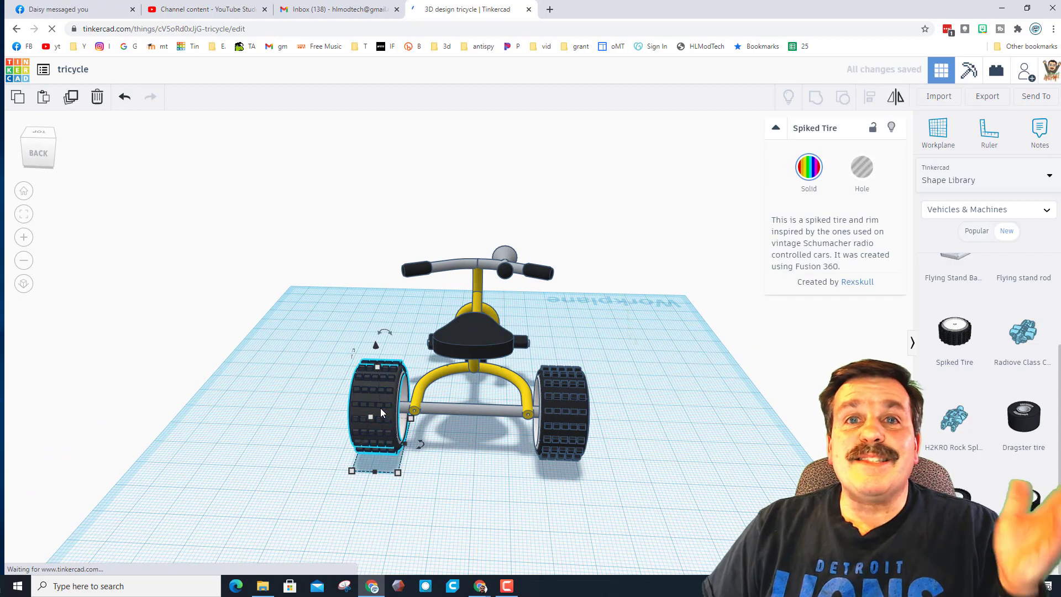
Download the picture of the finished tricycle design as "tricycle mdh1.png" in the trike folder
left_click(635, 394)
right_click_drag(674, 388, 485, 372)
scroll(484, 371, "up", 5)
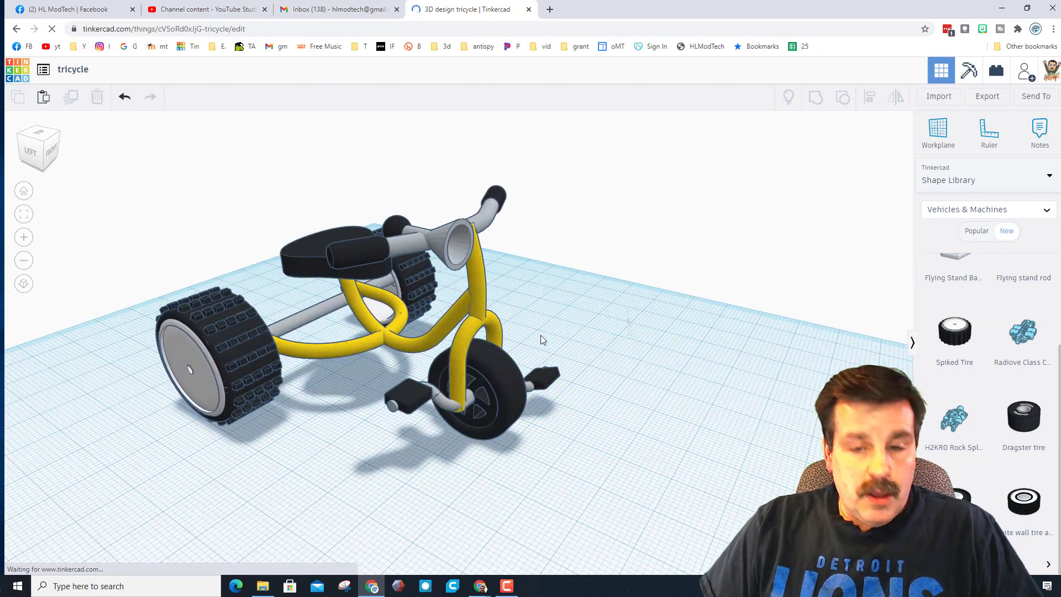
scroll(549, 310, "up", 2)
middle_click_drag(549, 311, 699, 346)
right_click_drag(698, 386, 714, 323)
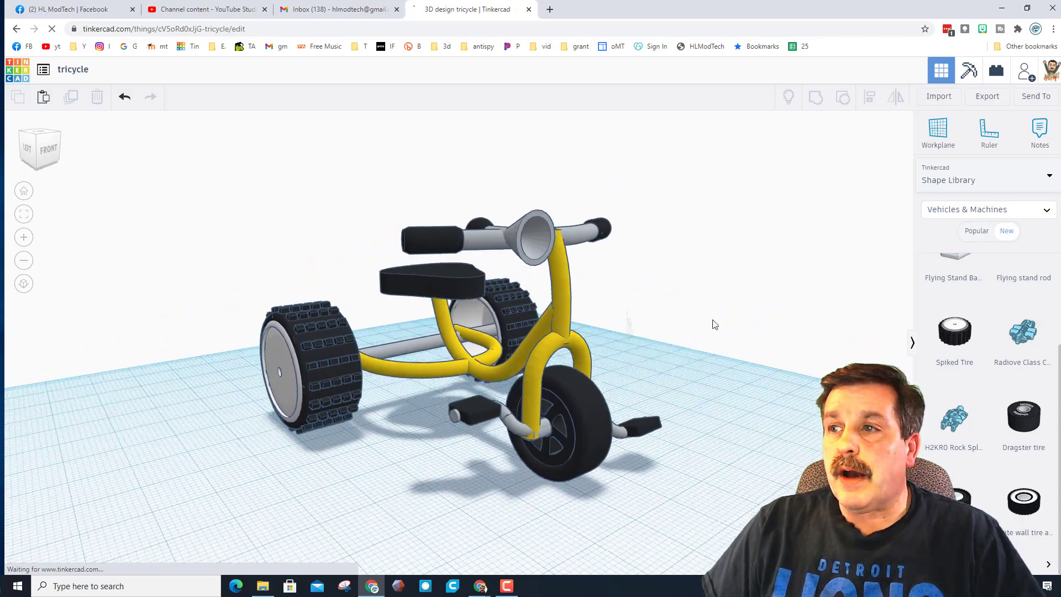
left_click(1029, 96)
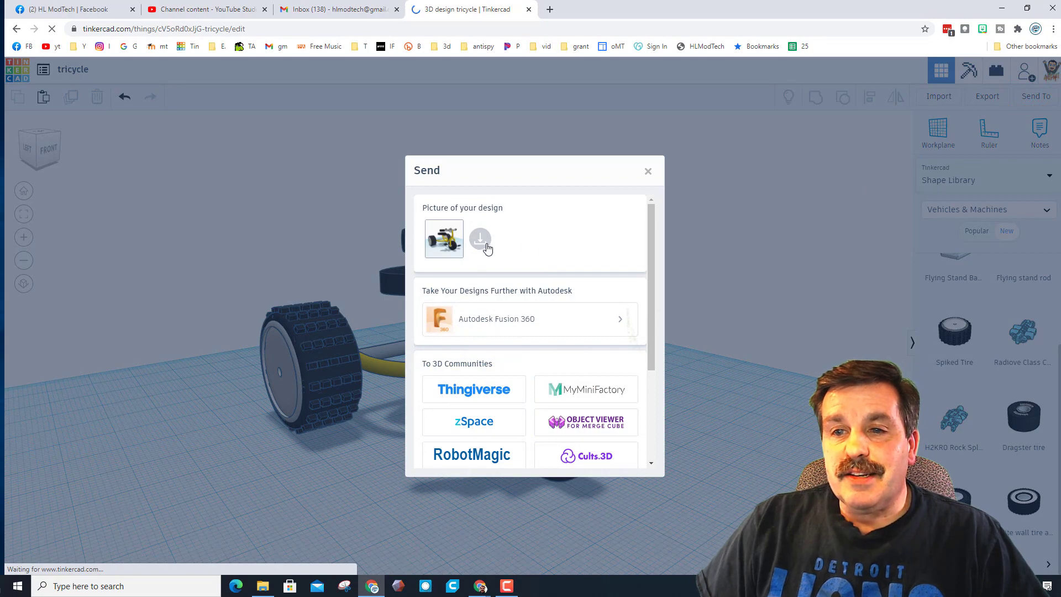
left_click(480, 239)
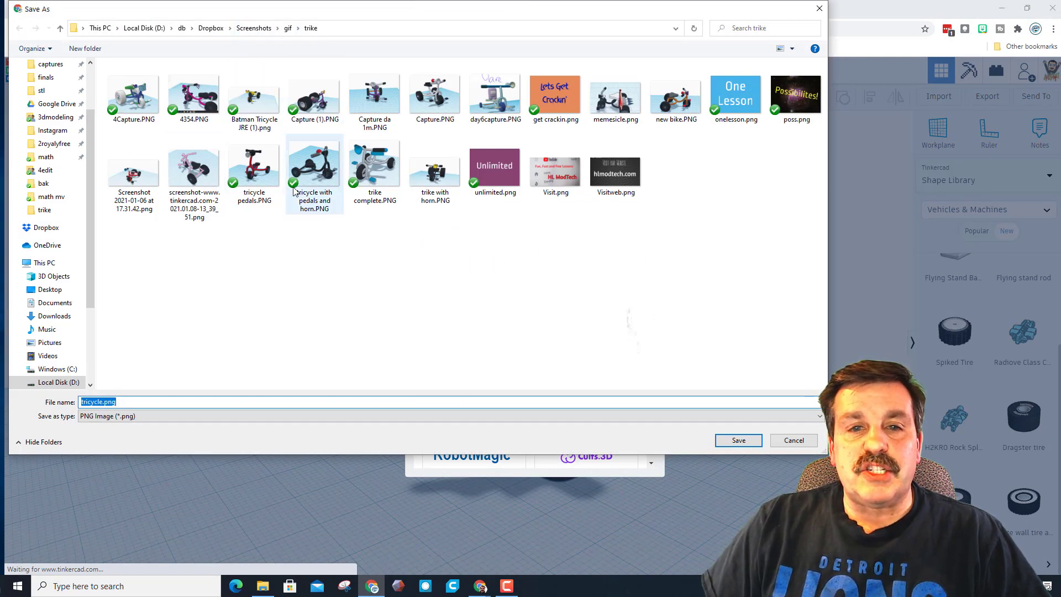
left_click(102, 403)
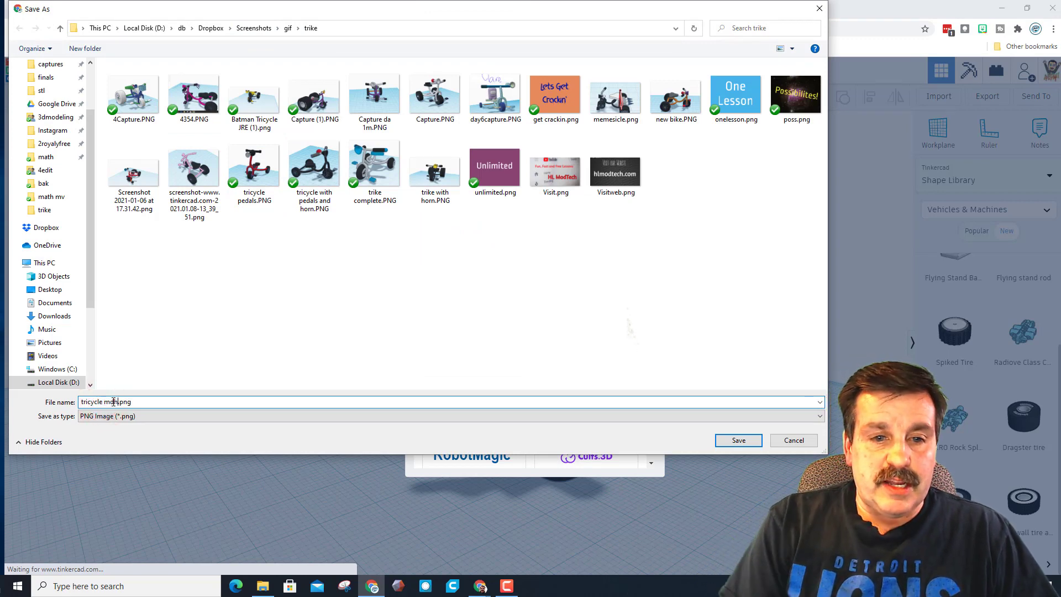
type("maths")
left_click(739, 440)
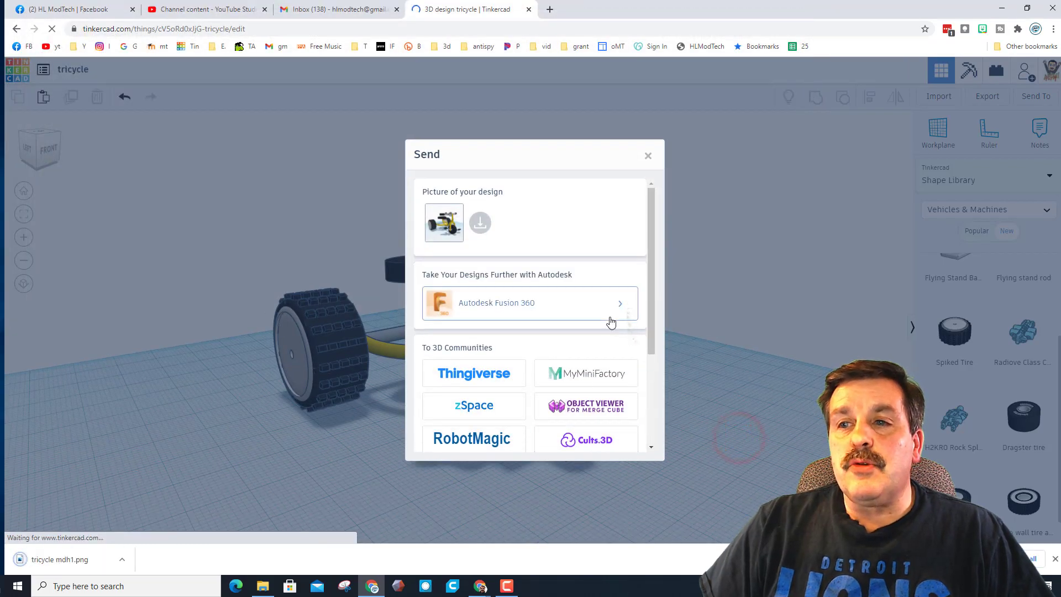
left_click(648, 156)
Search the web for "animated gif editor" and open the GIF Maker on ezgif.com
right_click_drag(586, 283, 475, 269)
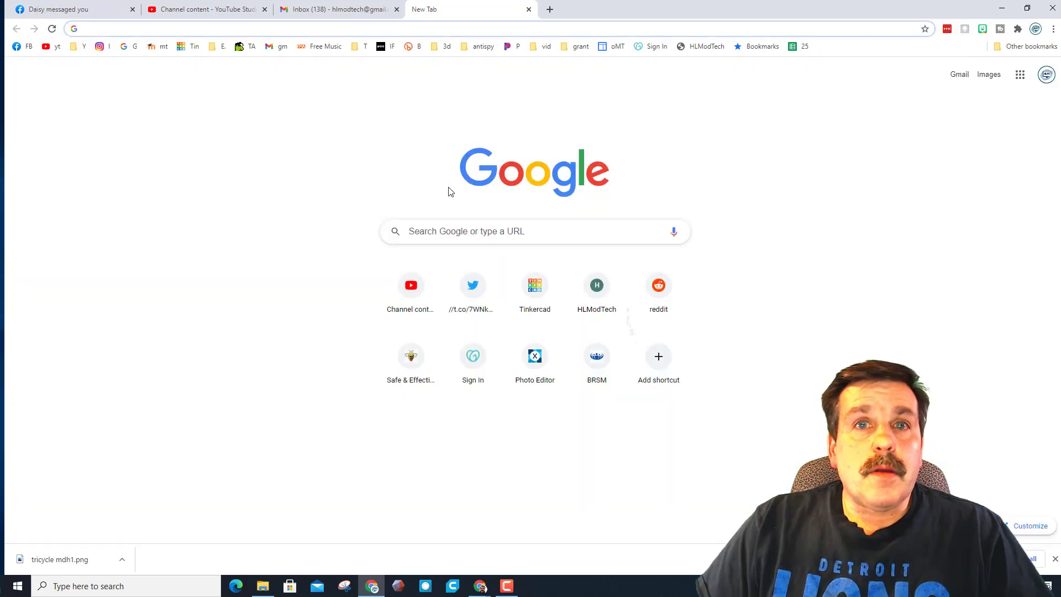
left_click(430, 232)
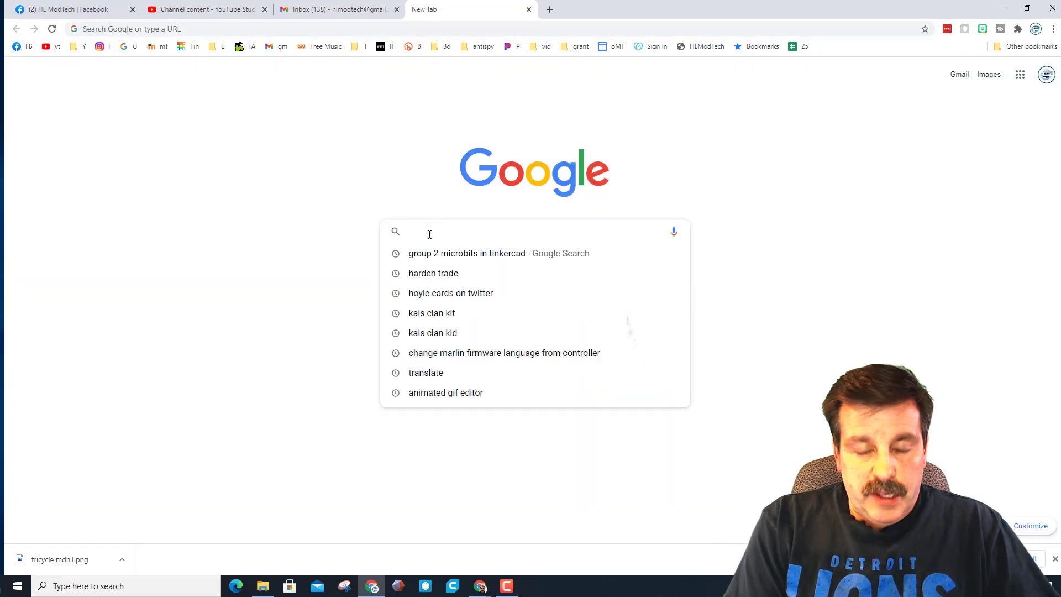
type("anima")
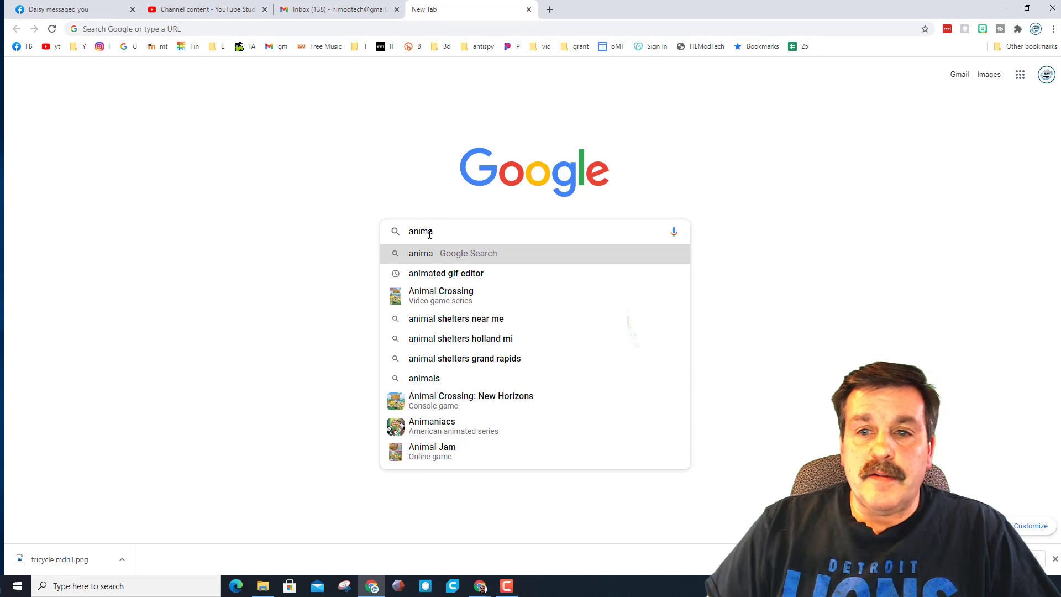
left_click(471, 274)
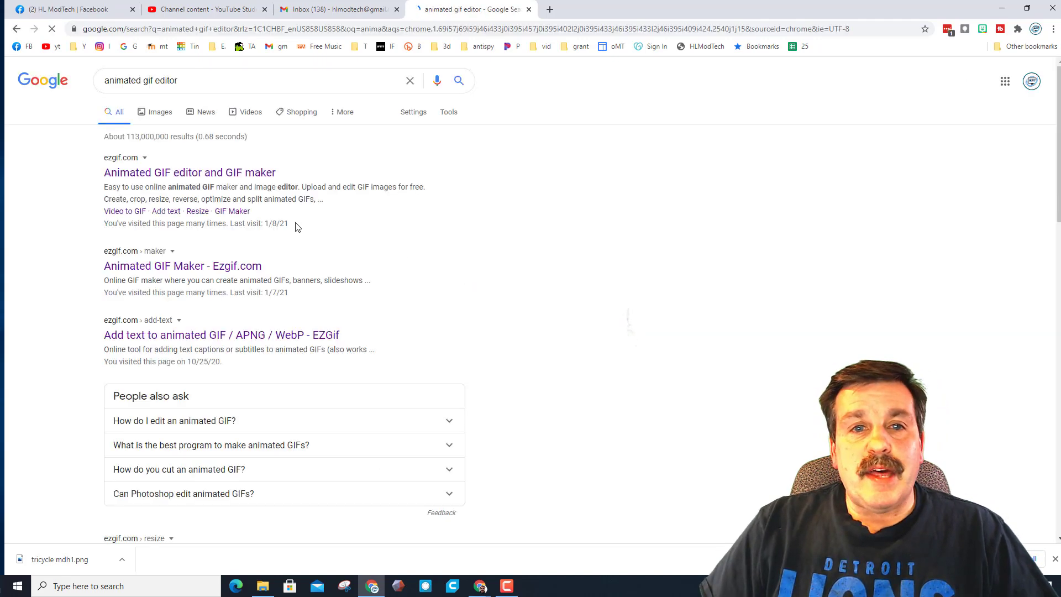
left_click(137, 174)
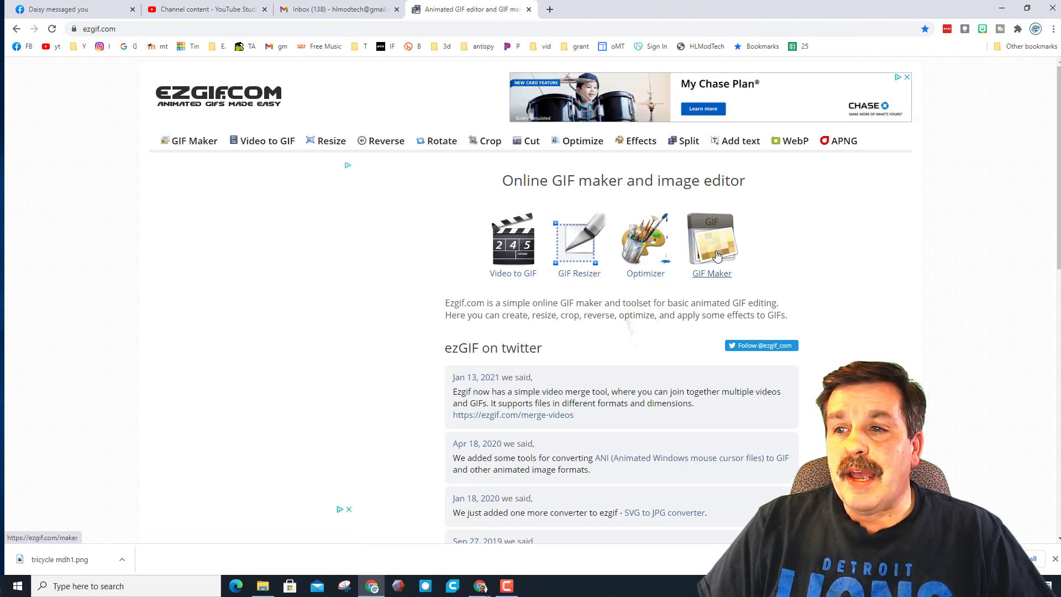
left_click(712, 272)
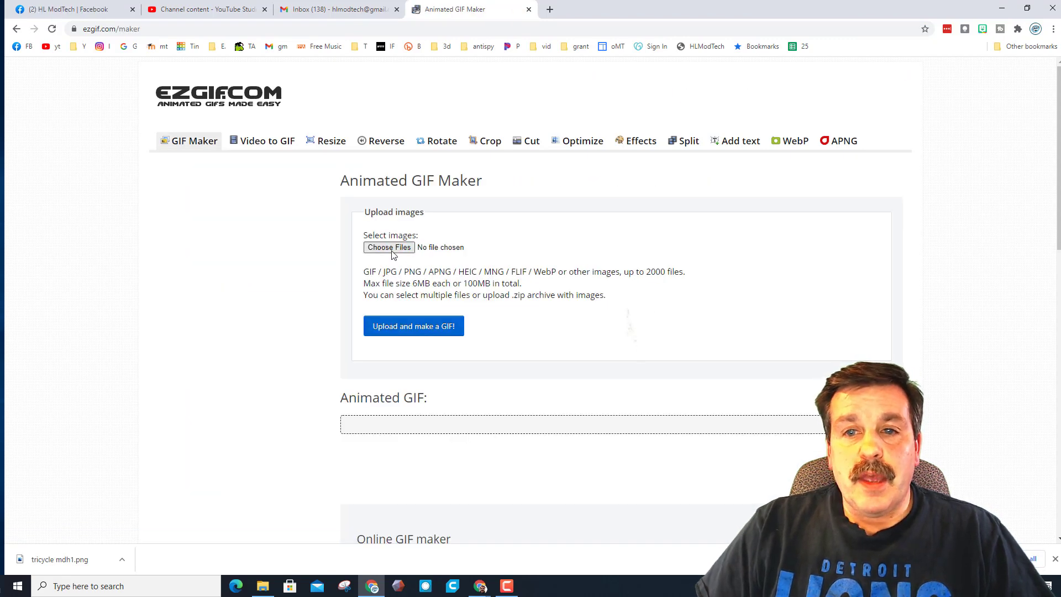
Upload six JPGs from the Tricycle folder: On FIRE!!!, The Tricycle Booster, Tricycle-ejm (1), Tricycle-ejm, Trifire (ejm) and Trifire side
left_click(390, 249)
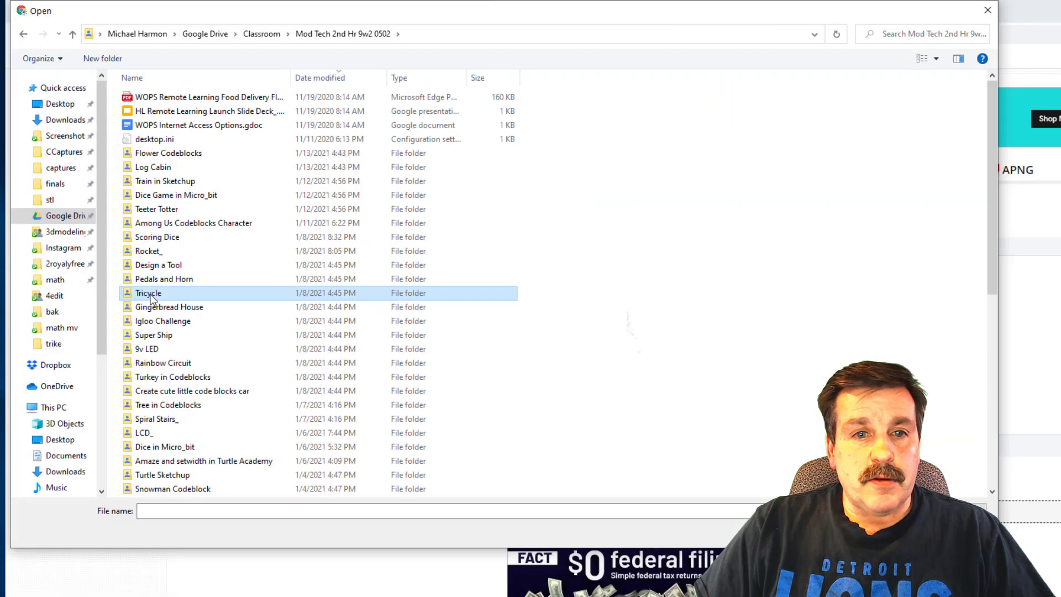
double_click(171, 230)
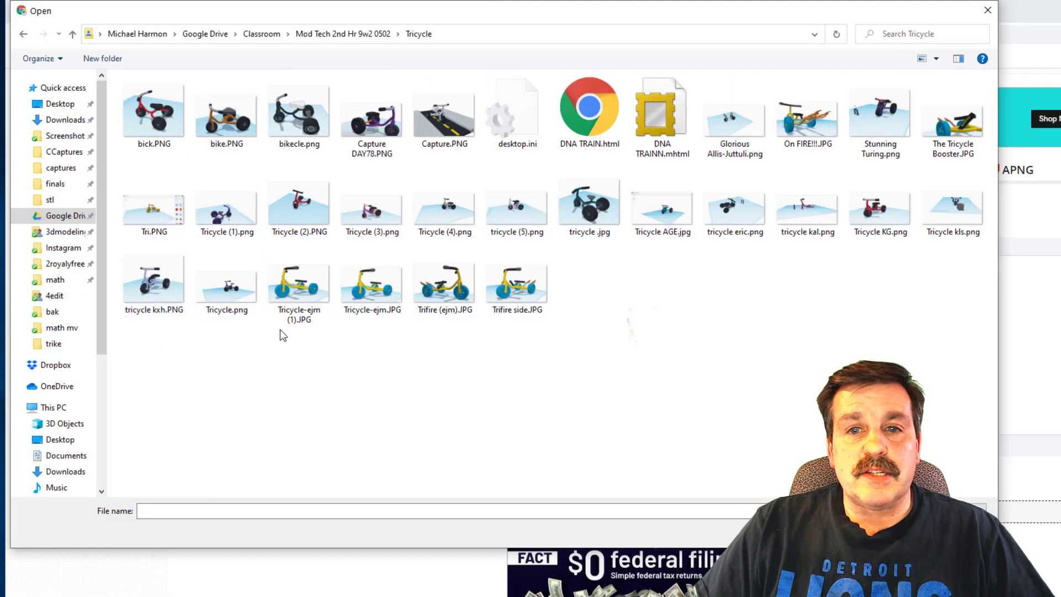
left_click_drag(534, 325, 331, 273)
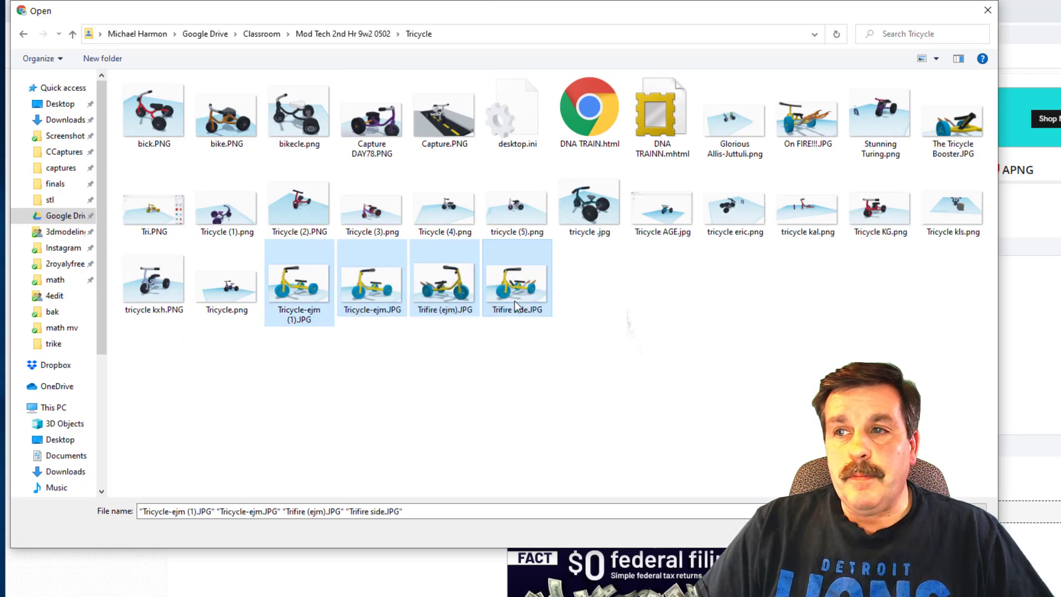
left_click(950, 122, "ctrl")
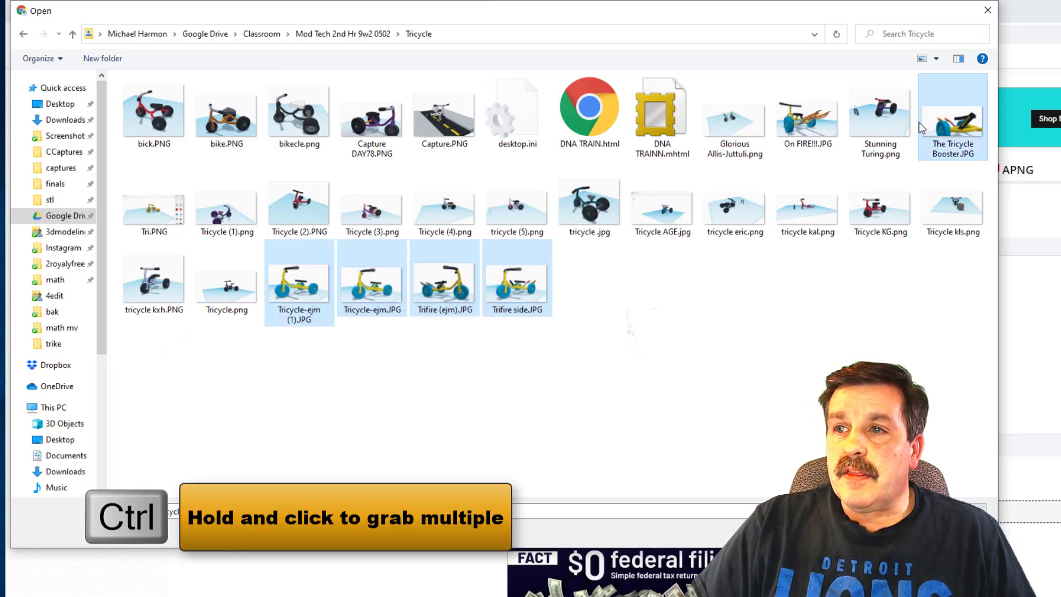
left_click(807, 117, "ctrl")
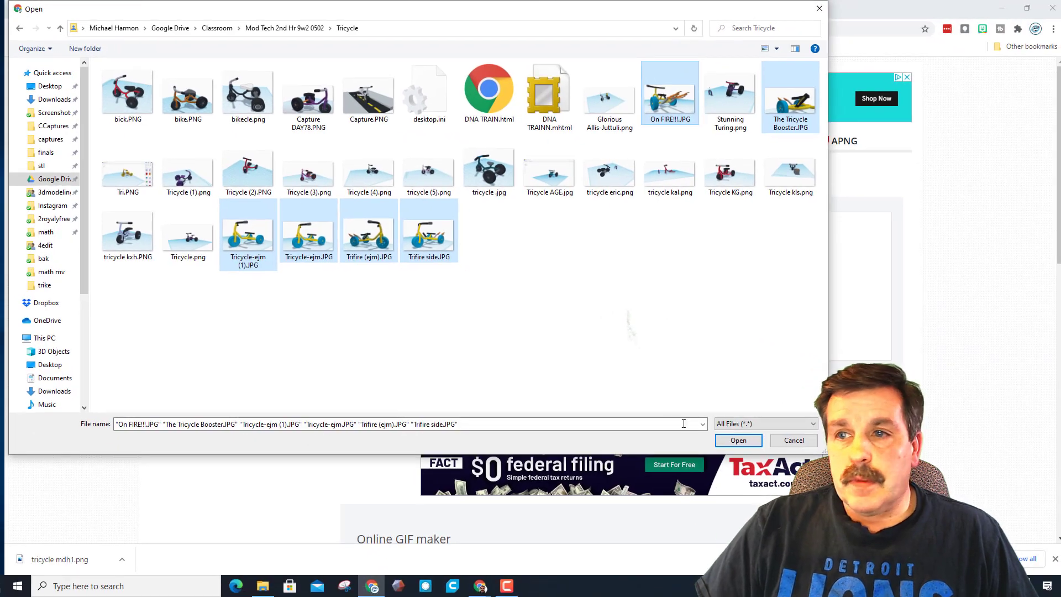
left_click(738, 440)
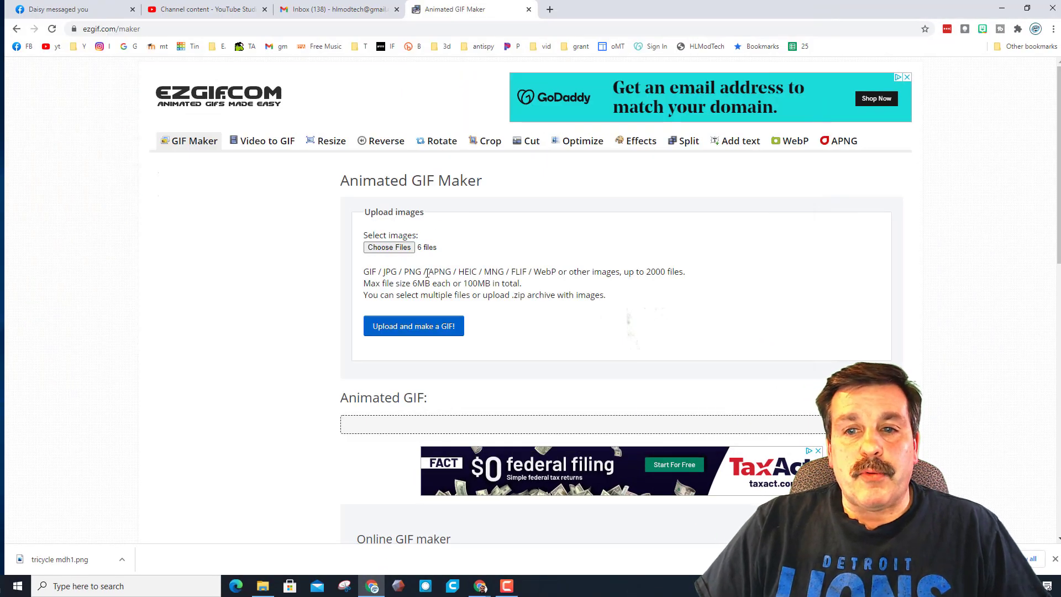
left_click(417, 327)
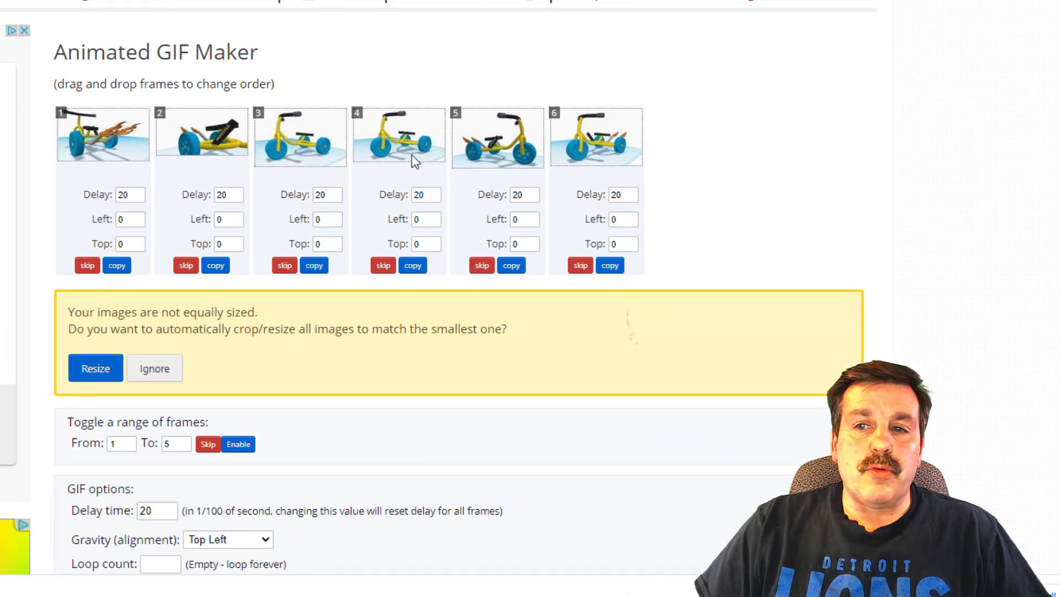
Resize all frames to match the smallest image and set the delay time to 75 for every frame
left_click(98, 356)
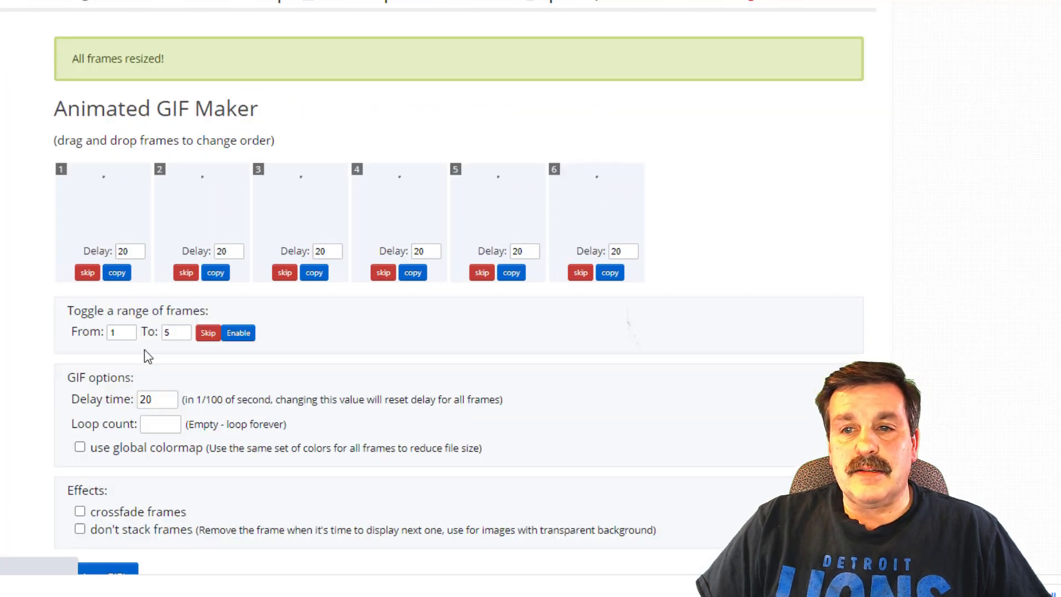
scroll(254, 340, "down", 4)
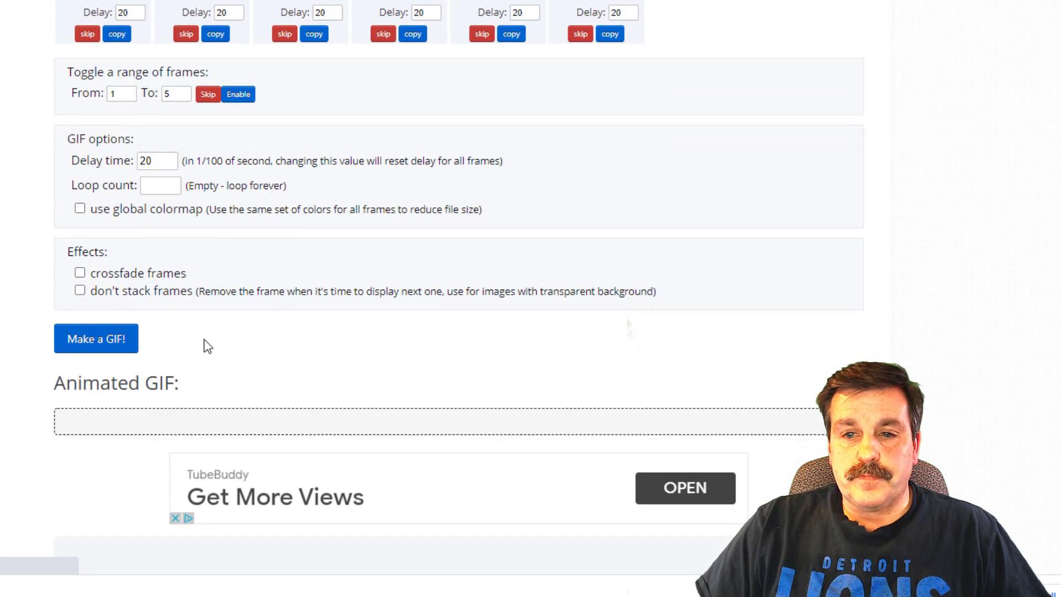
left_click(153, 161)
type("75")
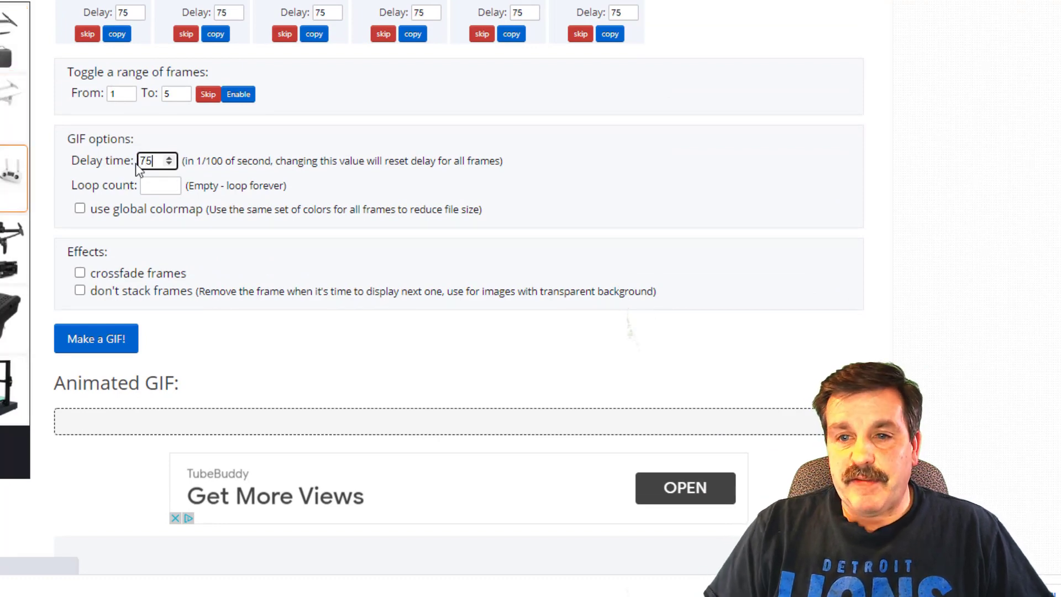
Enable crossfade with fader delay 6 and frame count 6, generate the animated GIF, and review it
left_click(80, 273)
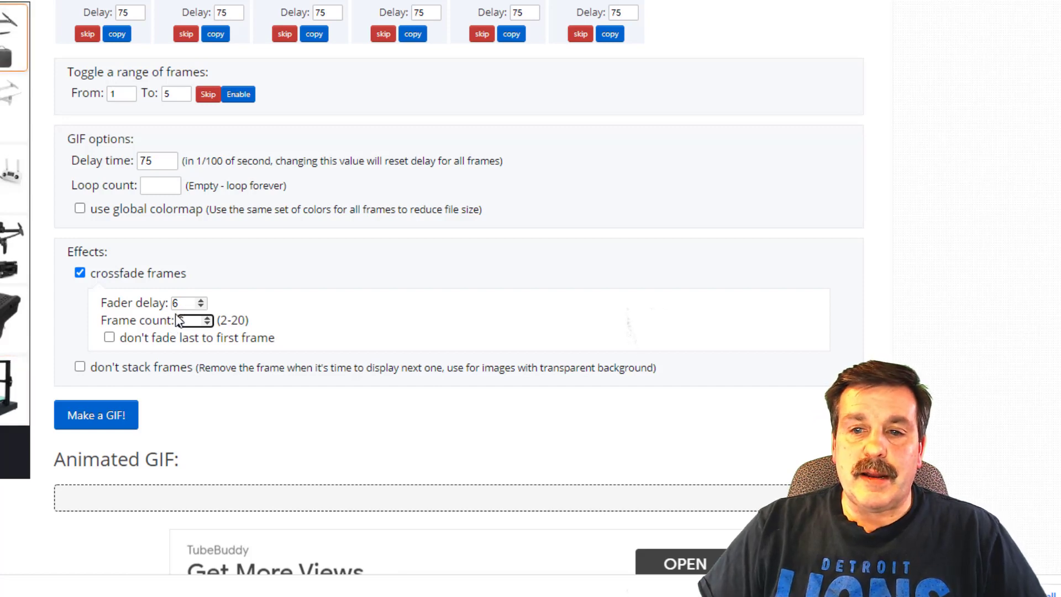
left_click(99, 425)
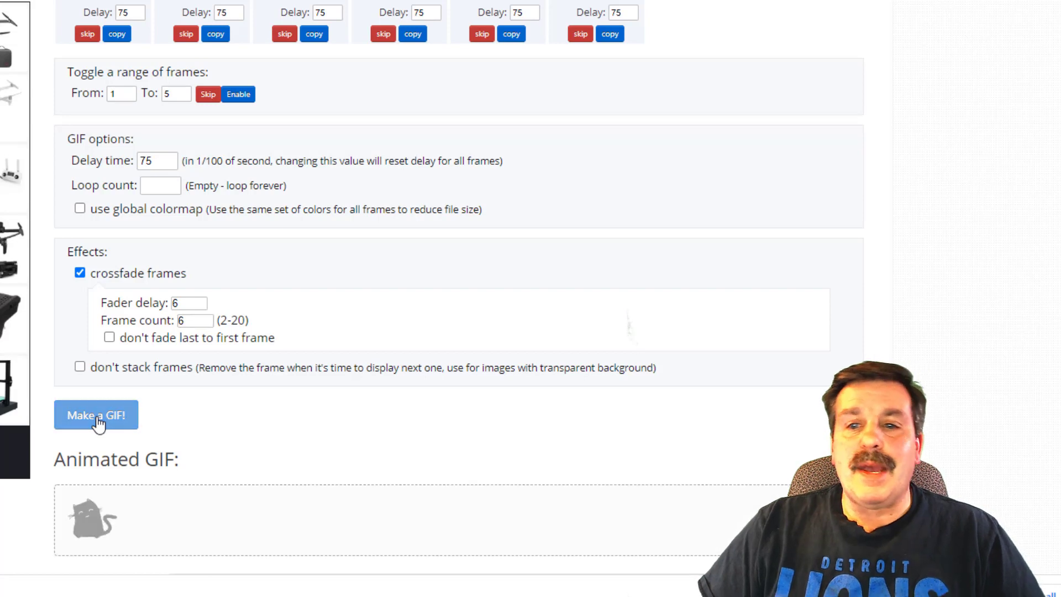
scroll(188, 423, "down", 3)
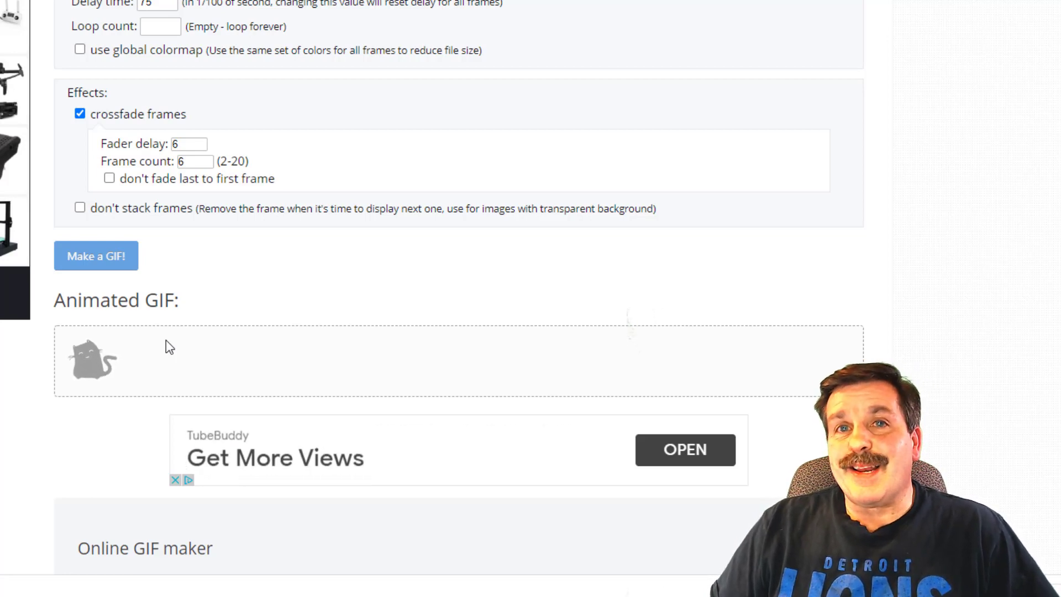
scroll(303, 350, "down", 6)
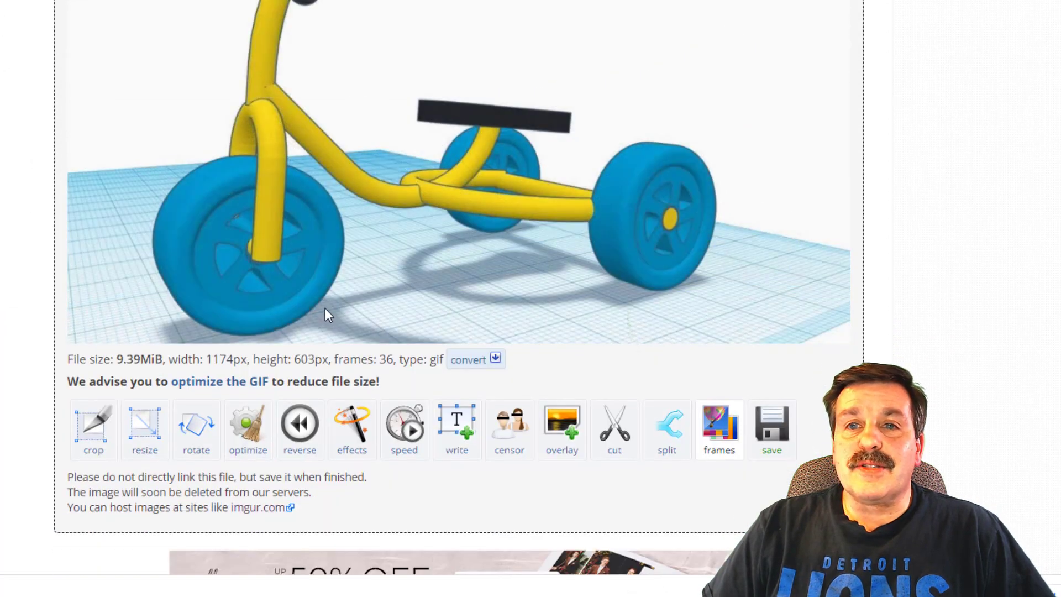
scroll(325, 307, "up", 2)
scroll(325, 309, "up", 2)
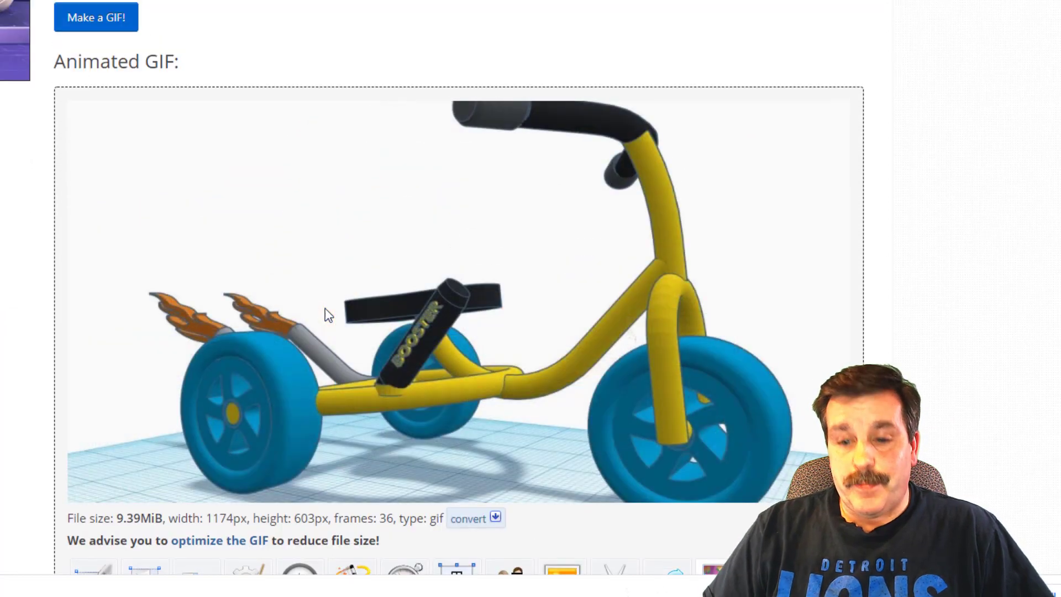
Reorder the GIF frames into the sequence 3, 2, 5, 1, 6, 4, starting with the plain tricycle
scroll(451, 275, "up", 5)
scroll(448, 274, "up", 5)
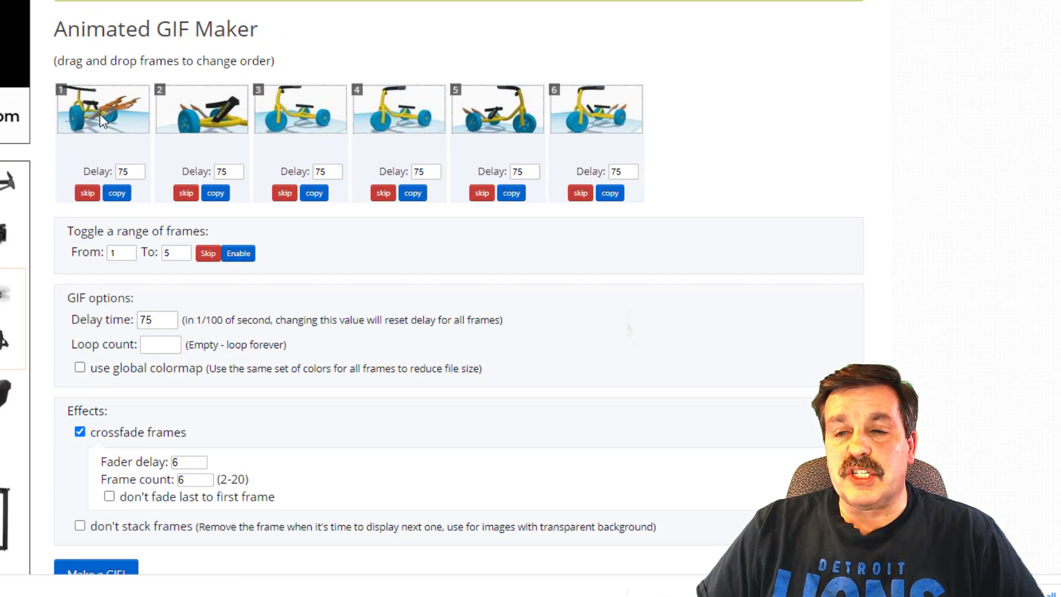
left_click_drag(98, 112, 553, 107)
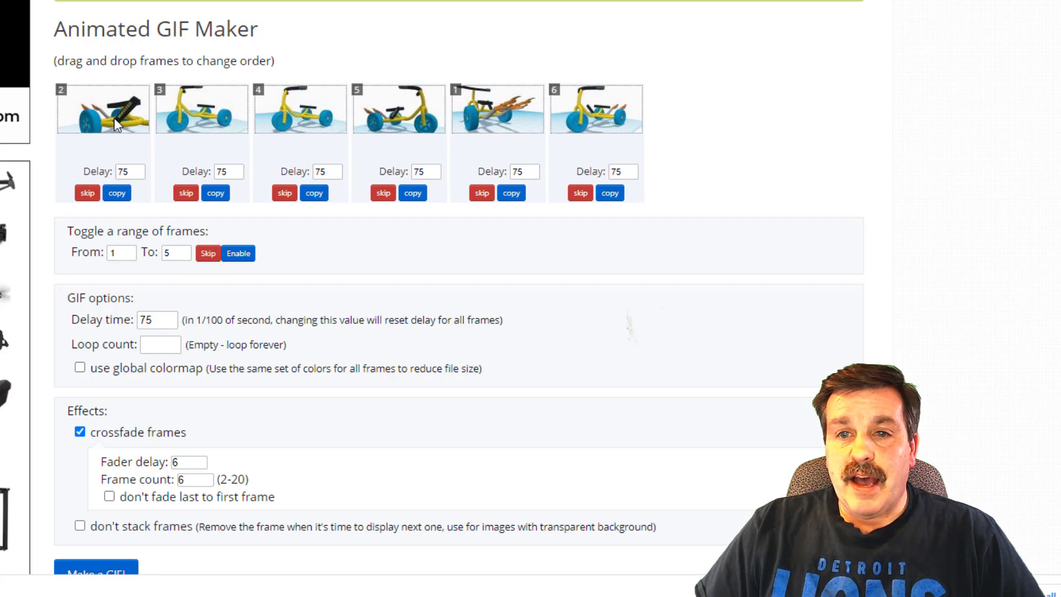
left_click_drag(114, 118, 306, 111)
left_click_drag(201, 113, 617, 118)
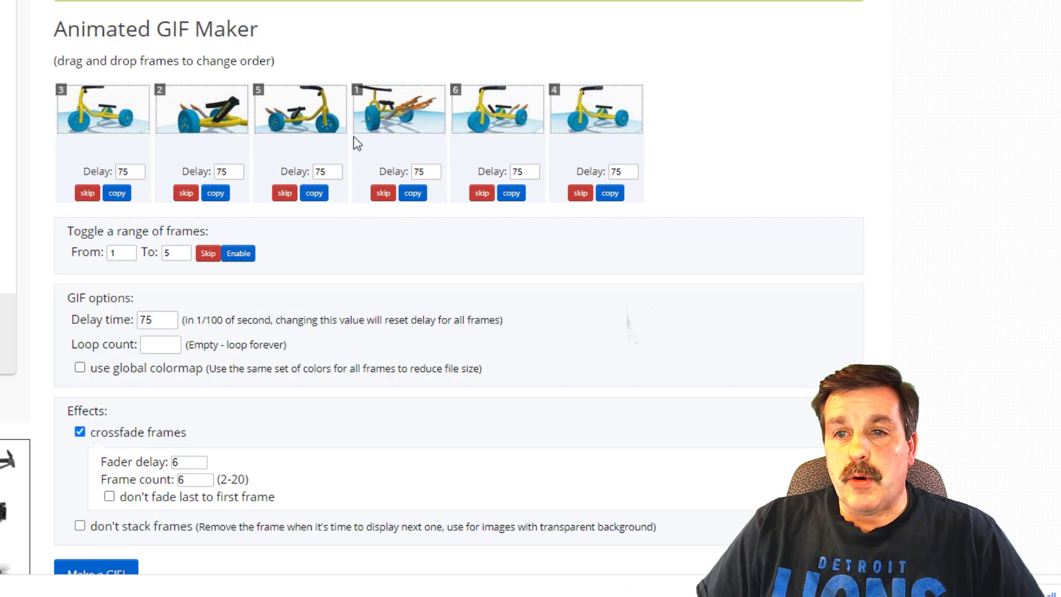
Regenerate the animated GIF with the new frame order and preview the result
scroll(237, 230, "down", 2)
scroll(125, 225, "down", 4)
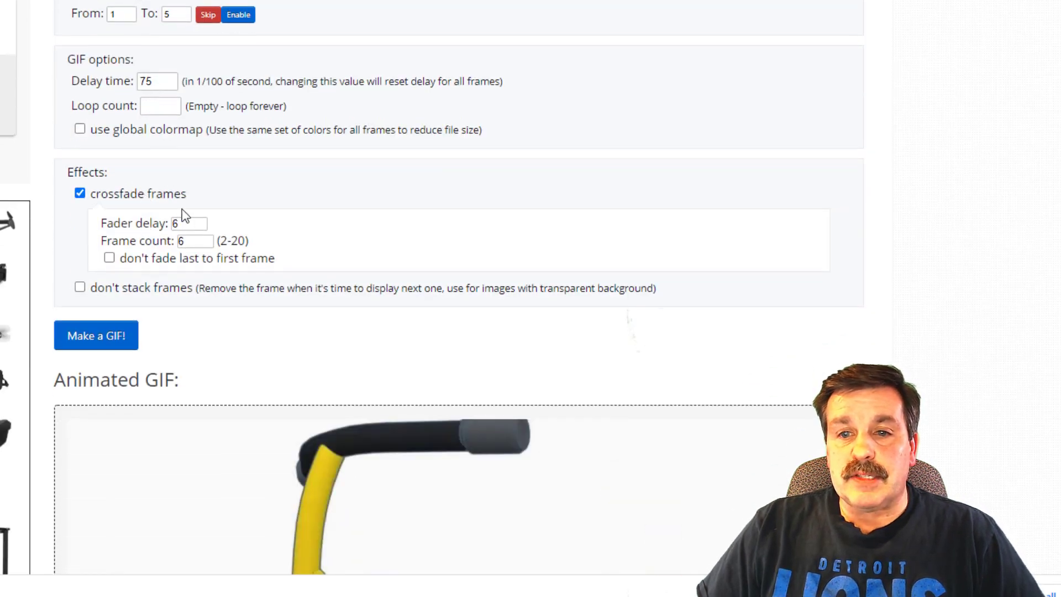
scroll(165, 266, "down", 4)
left_click(97, 182)
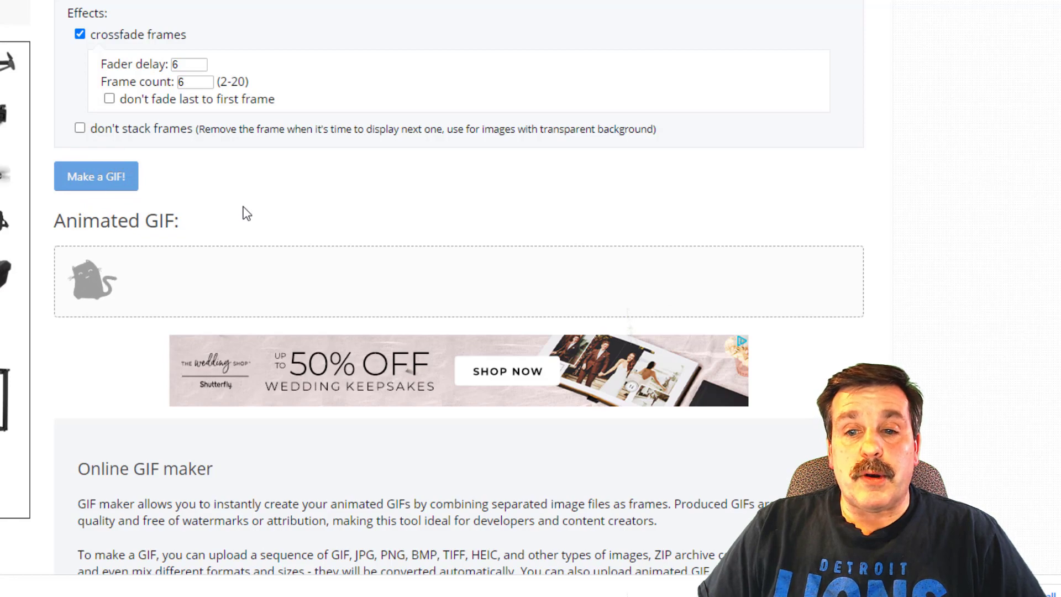
scroll(246, 212, "down", 4)
scroll(185, 208, "up", 4)
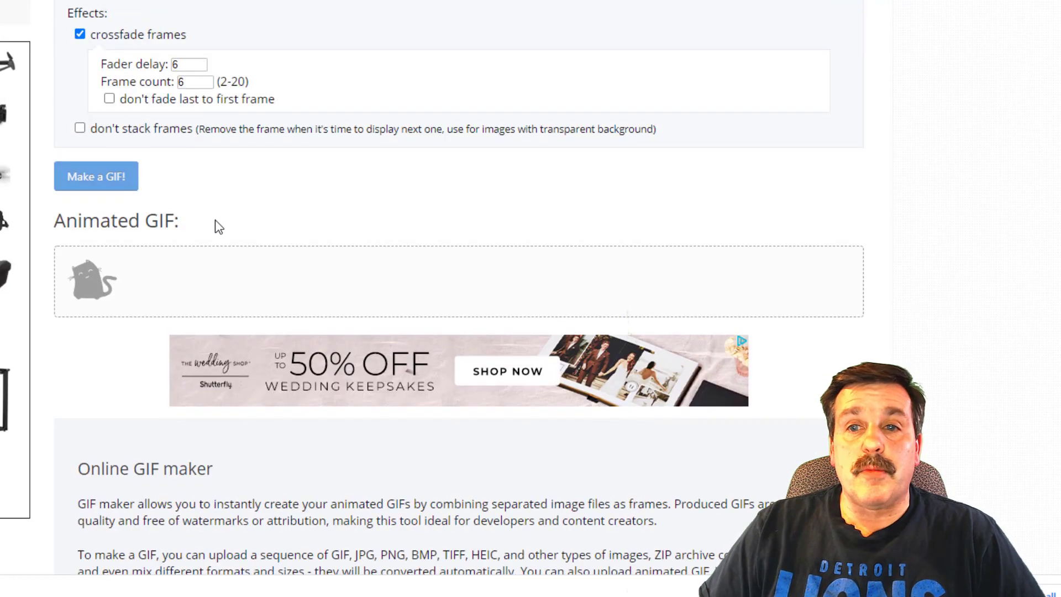
scroll(204, 232, "down", 5)
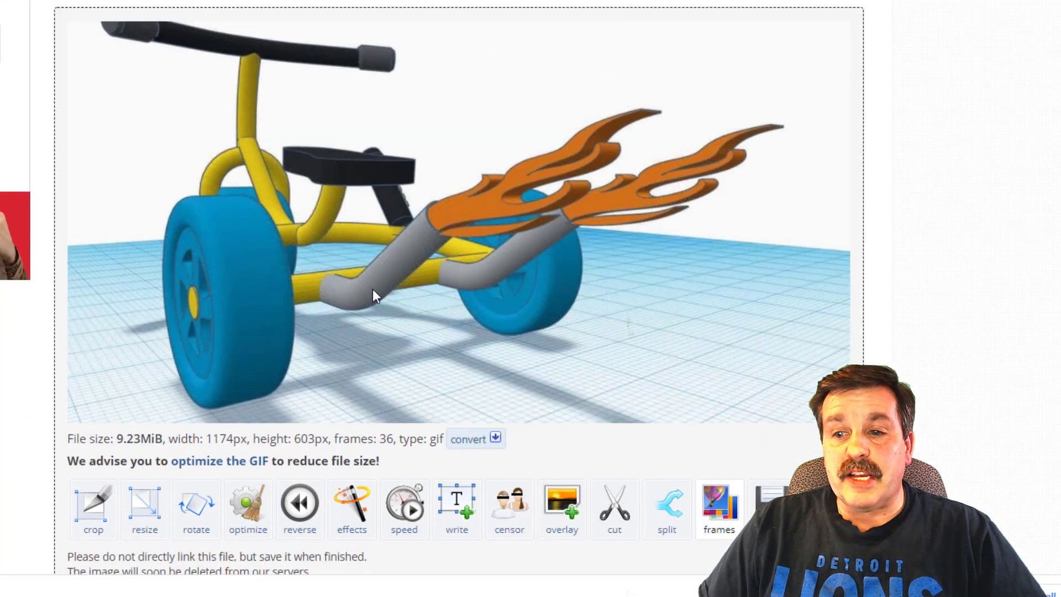
scroll(370, 287, "down", 2)
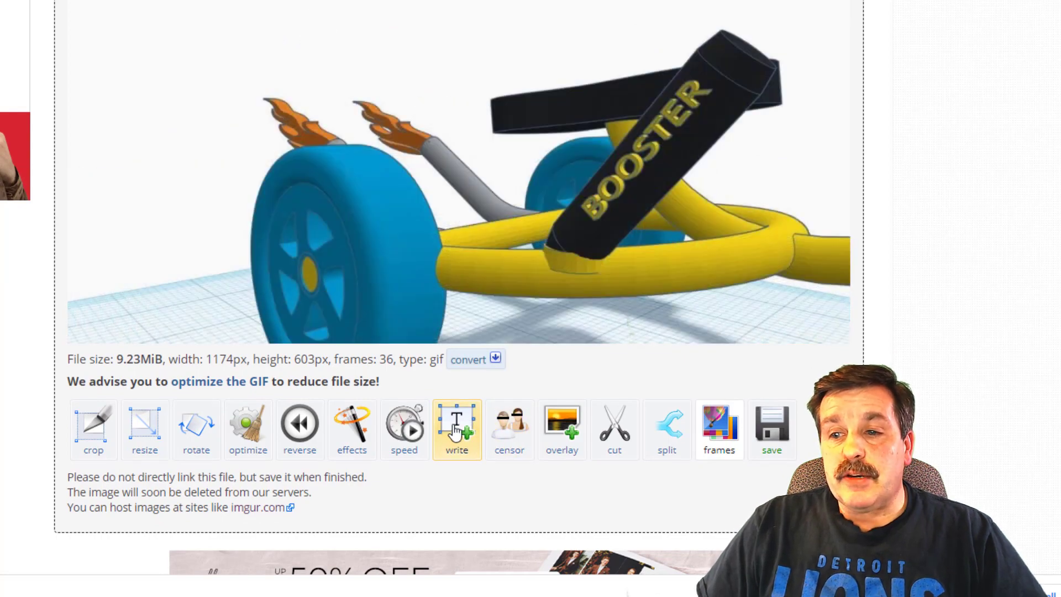
Open the animated GIF in the text tool and examine the annotation settings of its individual frames through the last ones
left_click(456, 422)
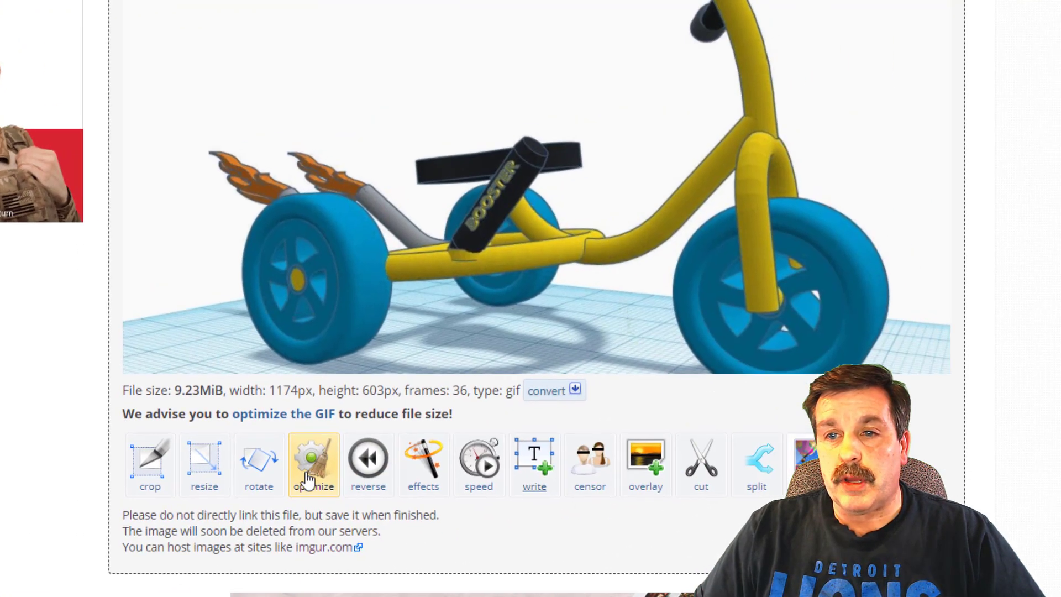
scroll(1011, 264, "down", 5)
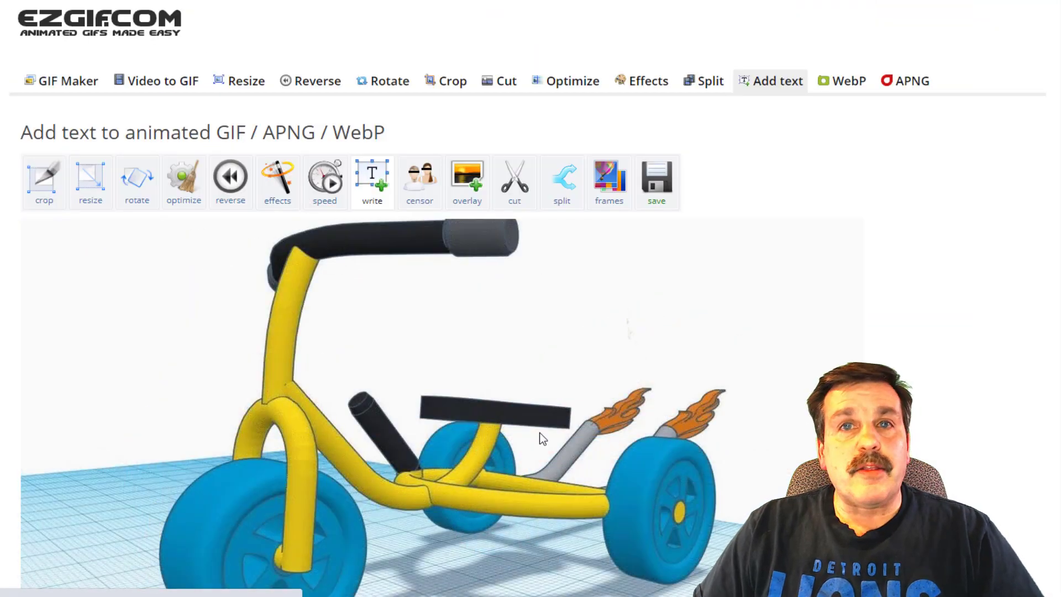
scroll(539, 432, "down", 8)
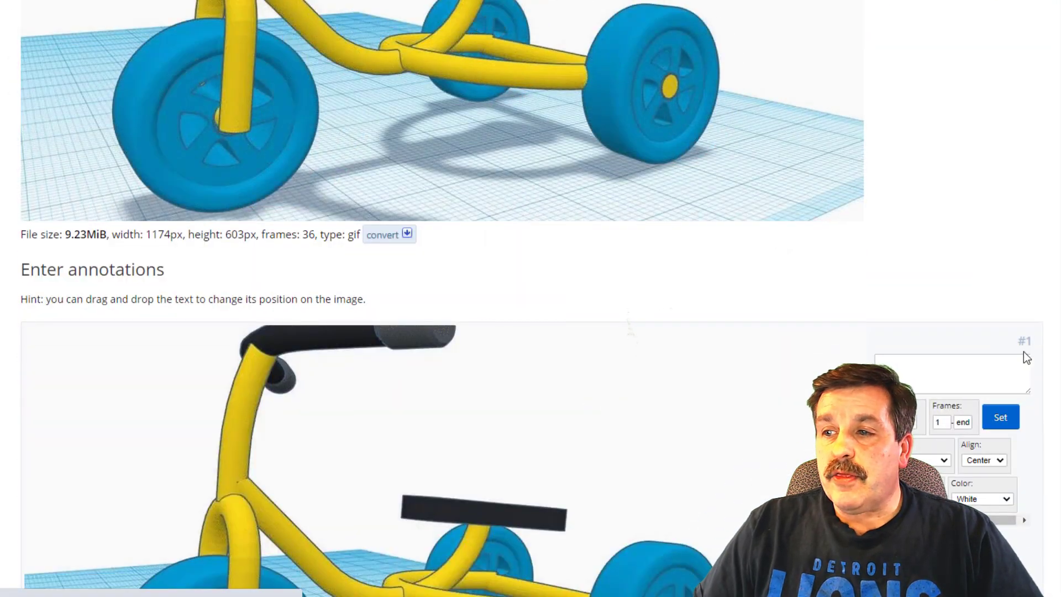
scroll(1014, 387, "down", 7)
scroll(934, 381, "down", 5)
scroll(695, 307, "up", 1)
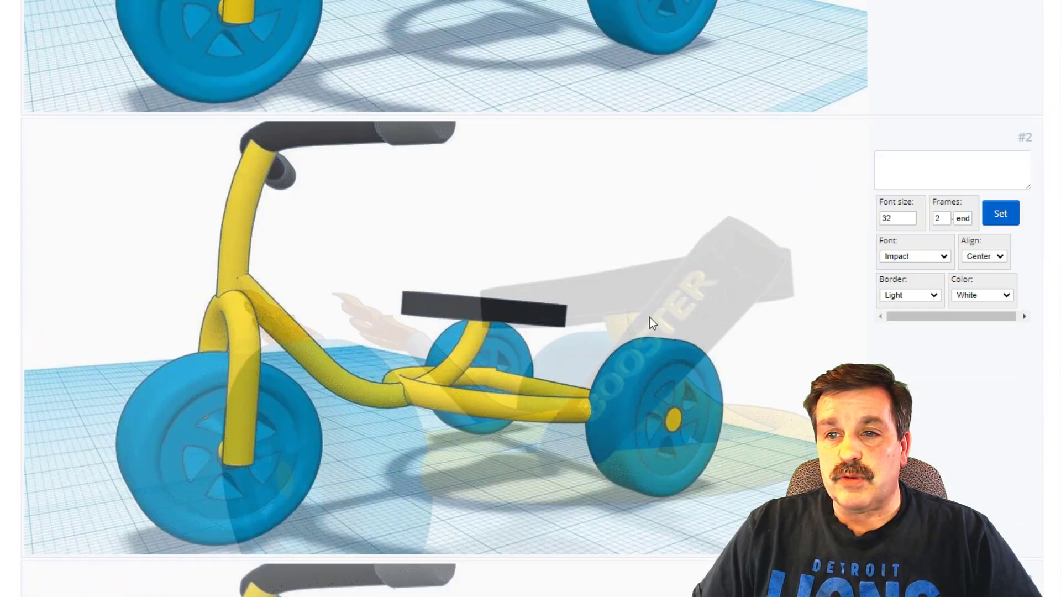
scroll(738, 365, "down", 20)
scroll(629, 328, "down", 20)
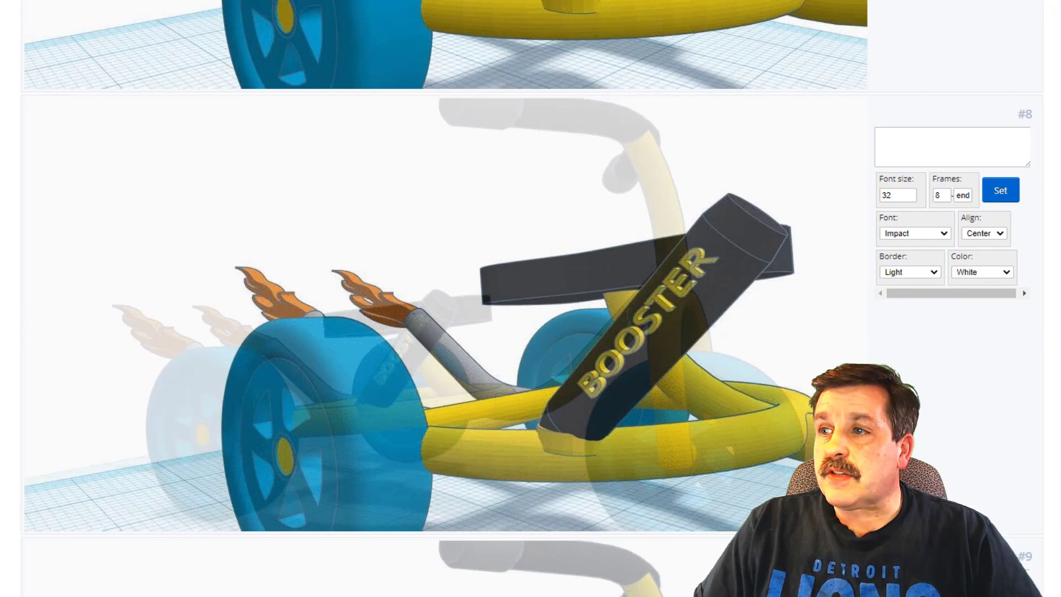
scroll(628, 320, "down", 20)
scroll(628, 318, "down", 20)
scroll(630, 324, "up", 20)
scroll(630, 326, "up", 5)
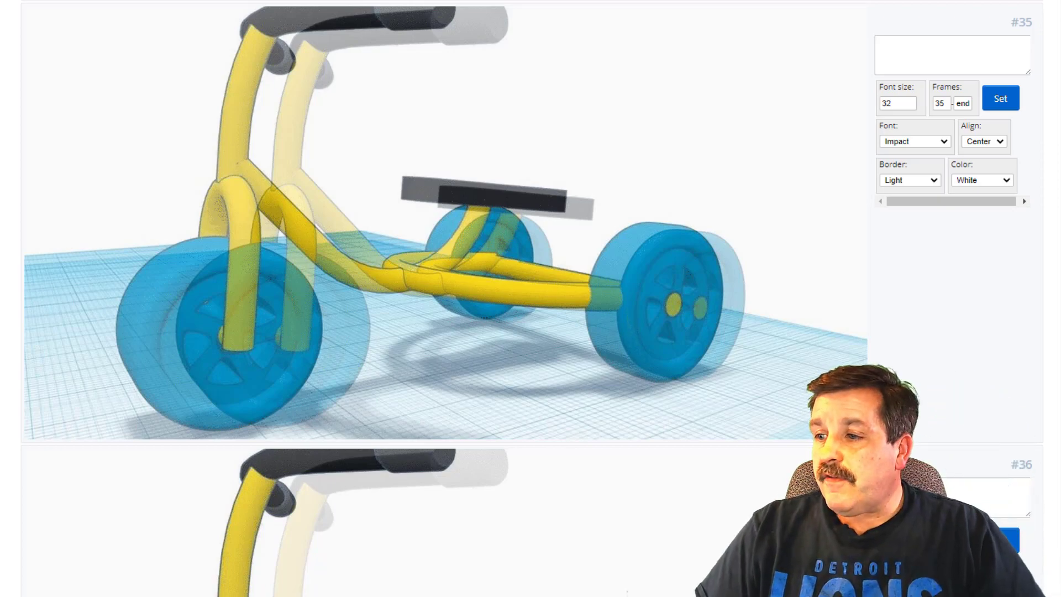
Enter "Tinkercad Tricycle" as the text of frame 1, with font size 60 and a frame range of 1 to 12
scroll(442, 298, "up", 20)
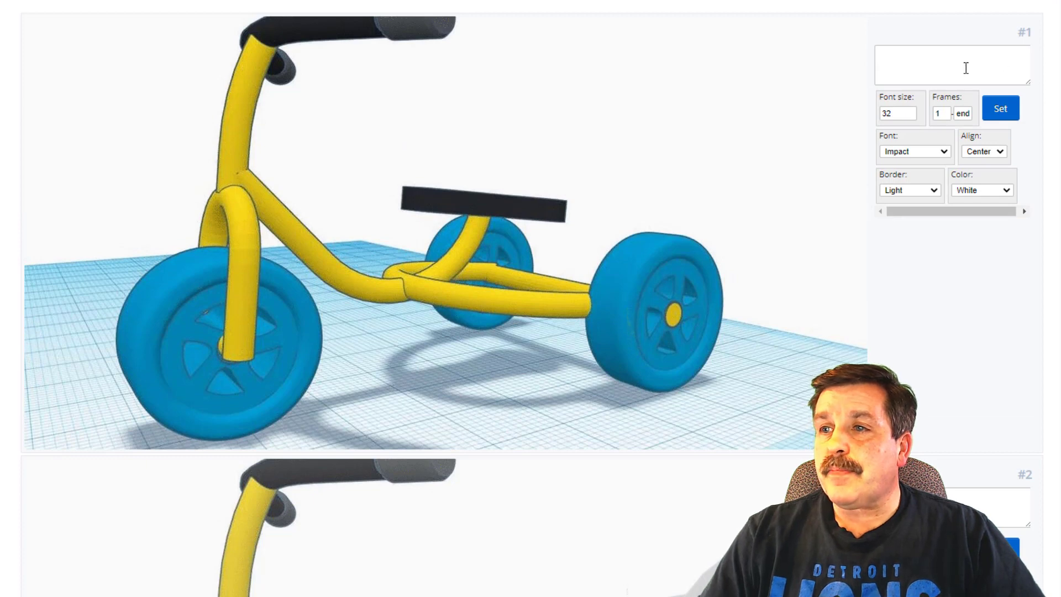
left_click(965, 67)
type("Tinker")
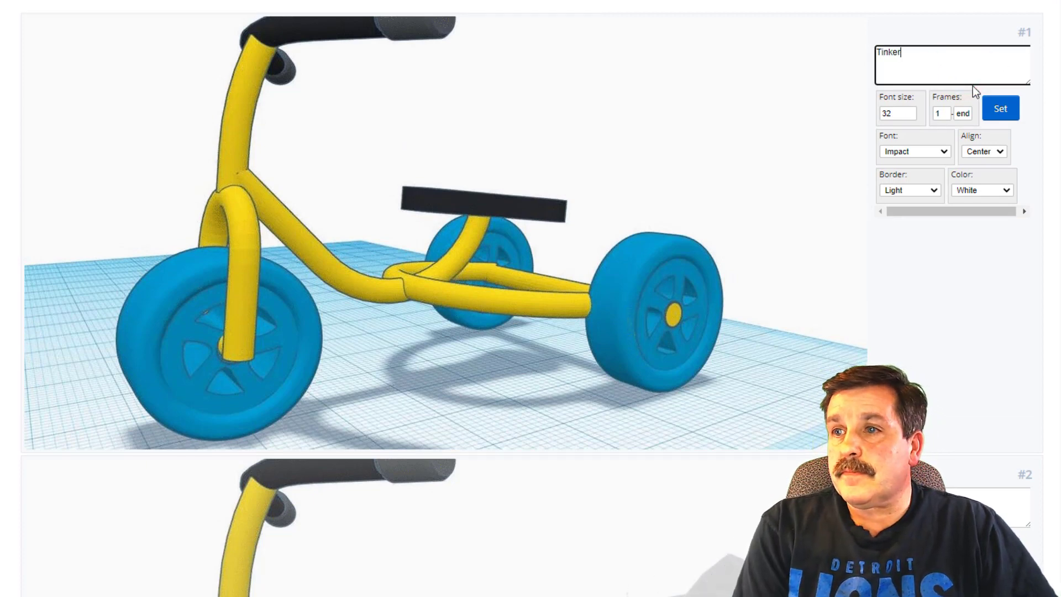
type("cad Tricycle")
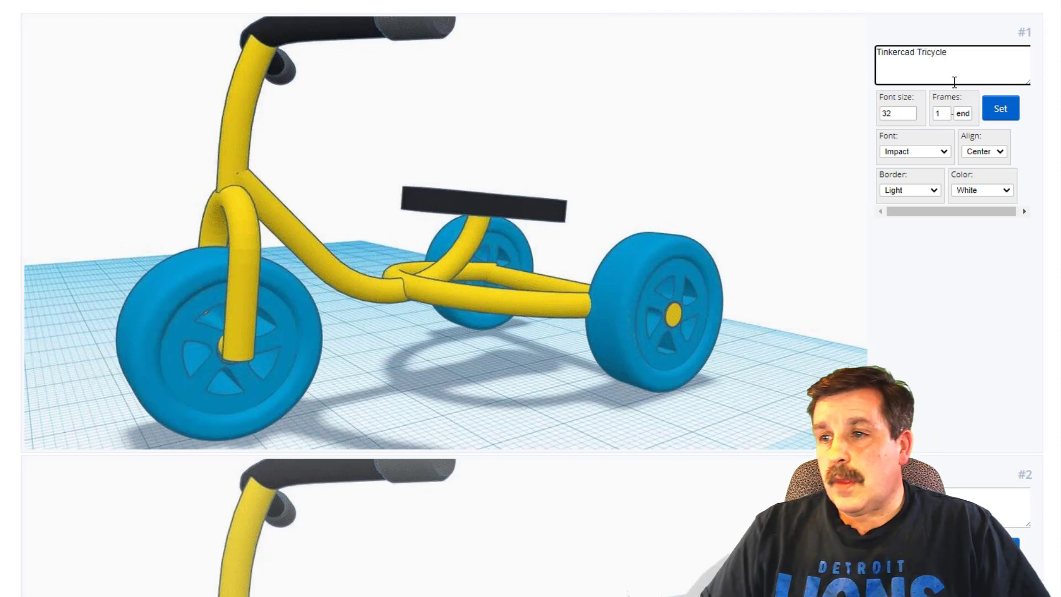
double_click(892, 113)
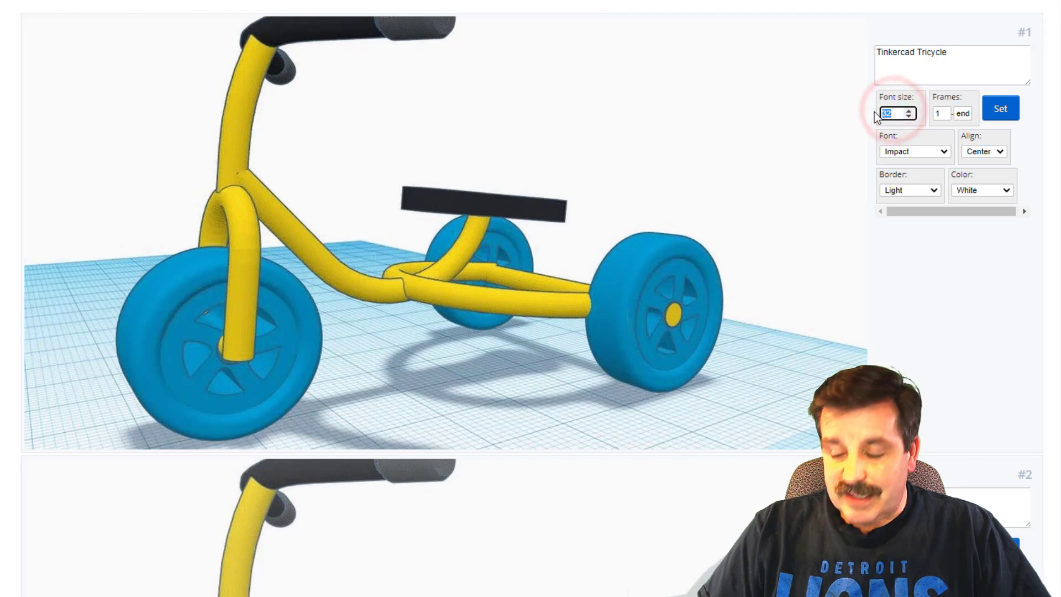
left_click(962, 114)
type("12")
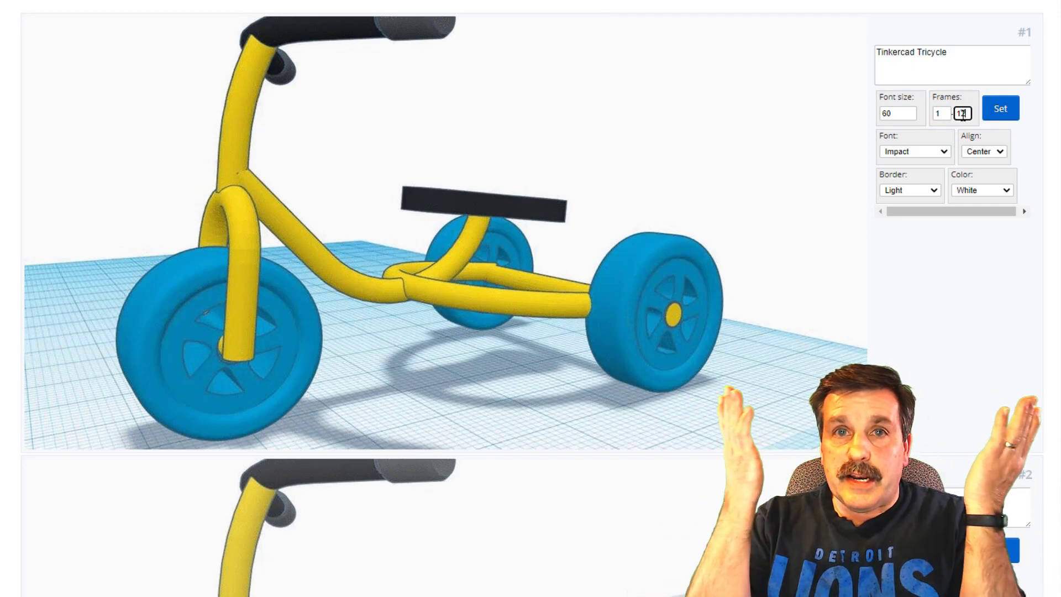
Apply the tricycle title in red and place it beside the handlebar near the picture's upper right corner
left_click(958, 188)
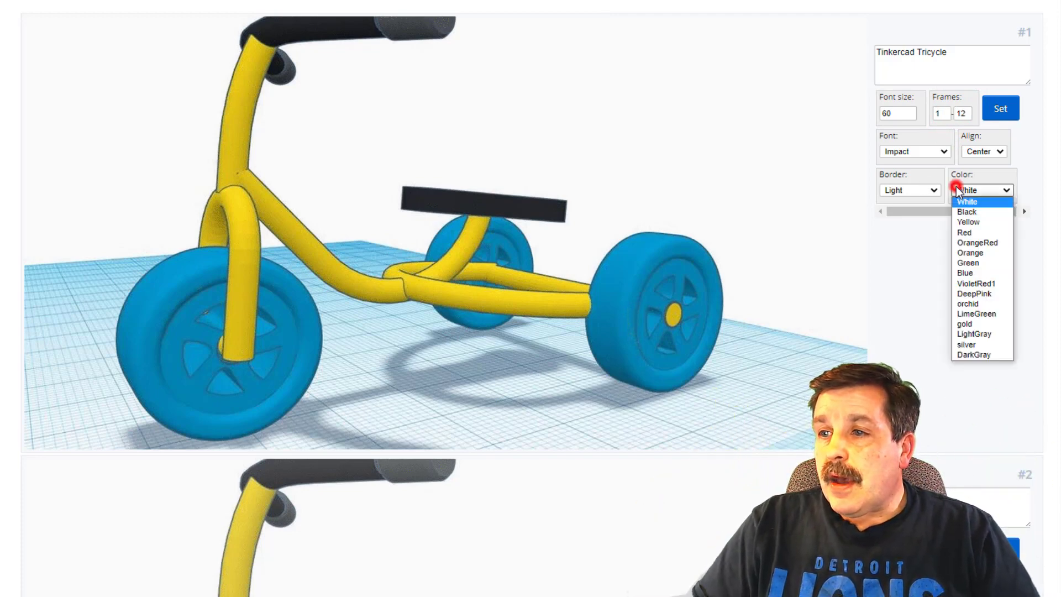
left_click(966, 232)
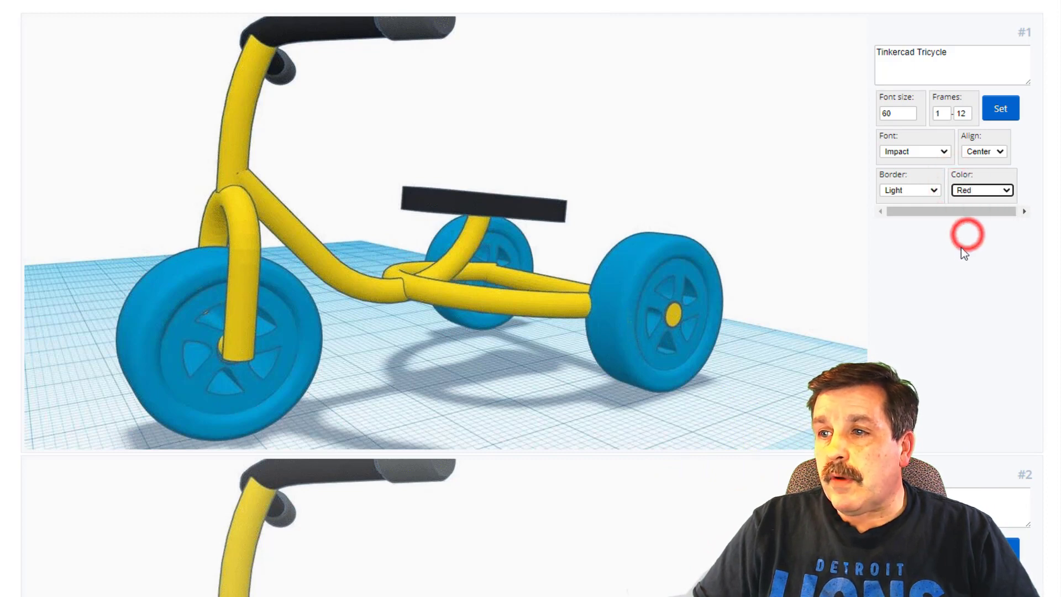
left_click(1001, 111)
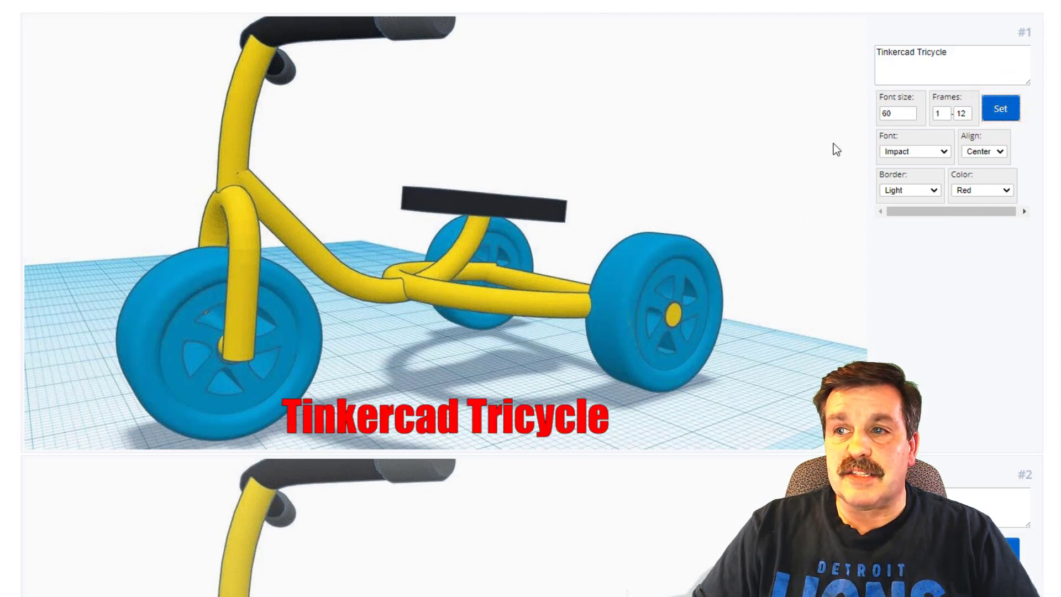
left_click_drag(458, 412, 633, 81)
left_click(1010, 111)
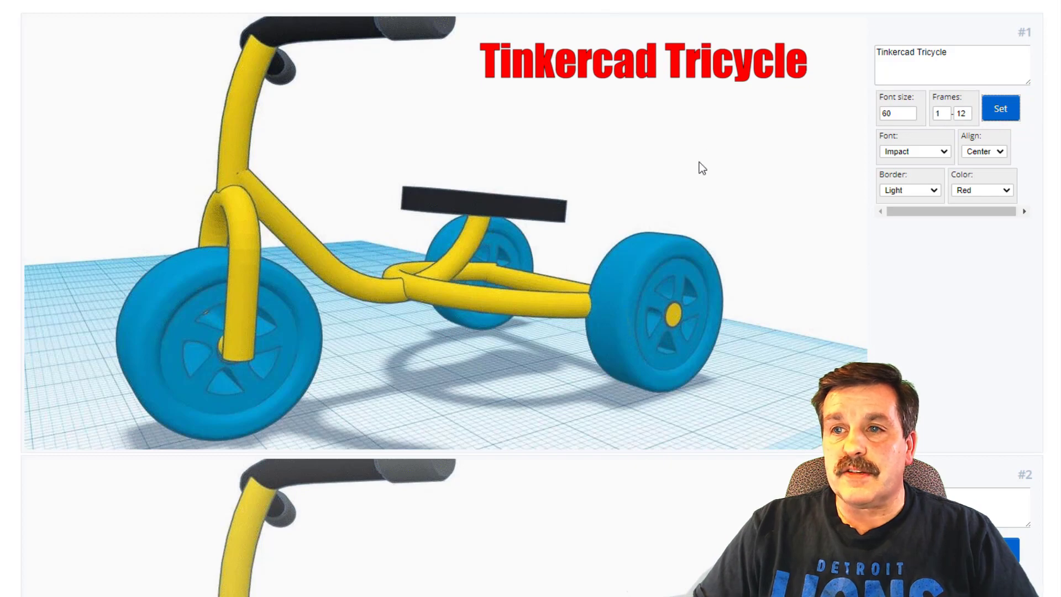
Enter a byline with "By" and the creator's first name as the text of frame 13
scroll(719, 121, "down", 15)
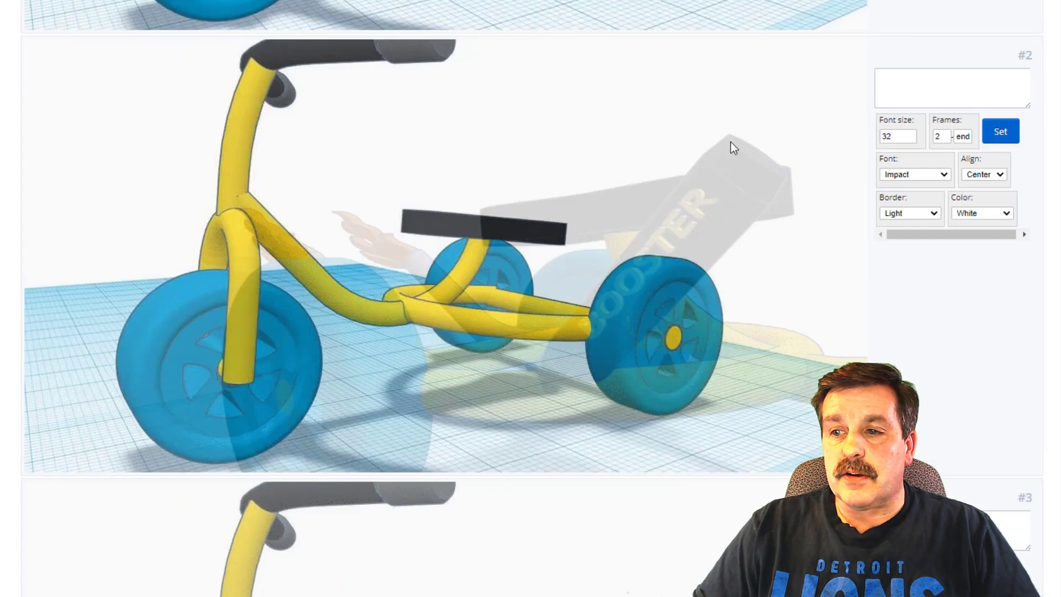
scroll(728, 142, "down", 20)
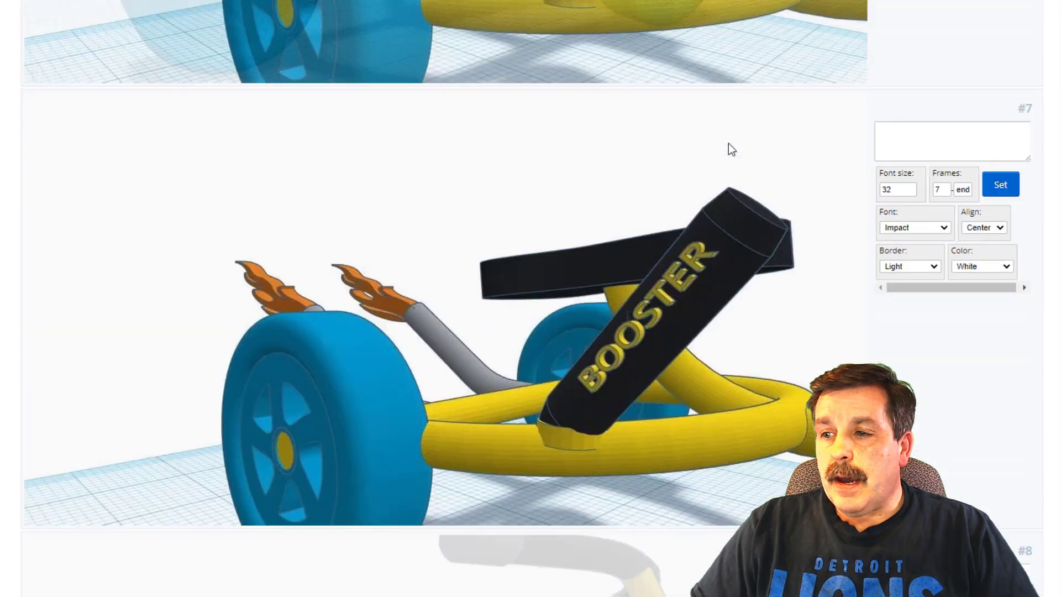
scroll(728, 145, "down", 20)
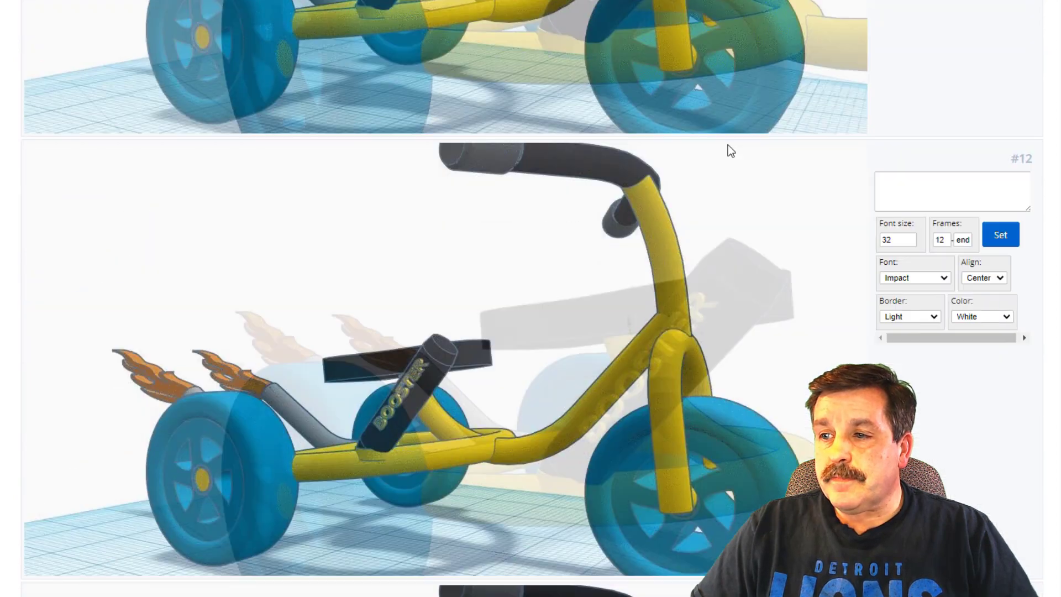
scroll(907, 123, "up", 3)
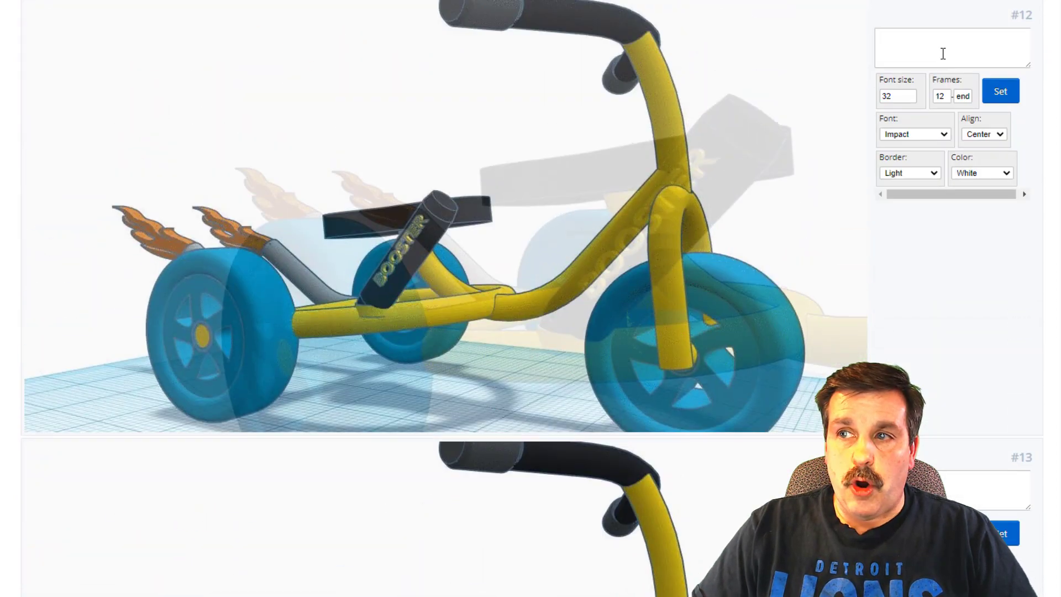
scroll(906, 258, "down", 5)
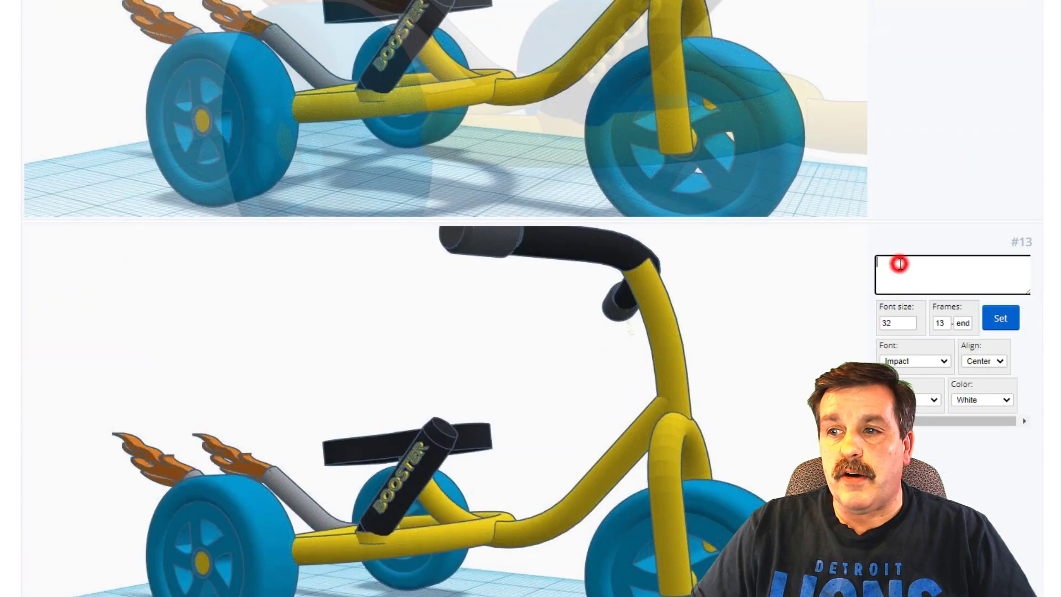
type("By ")
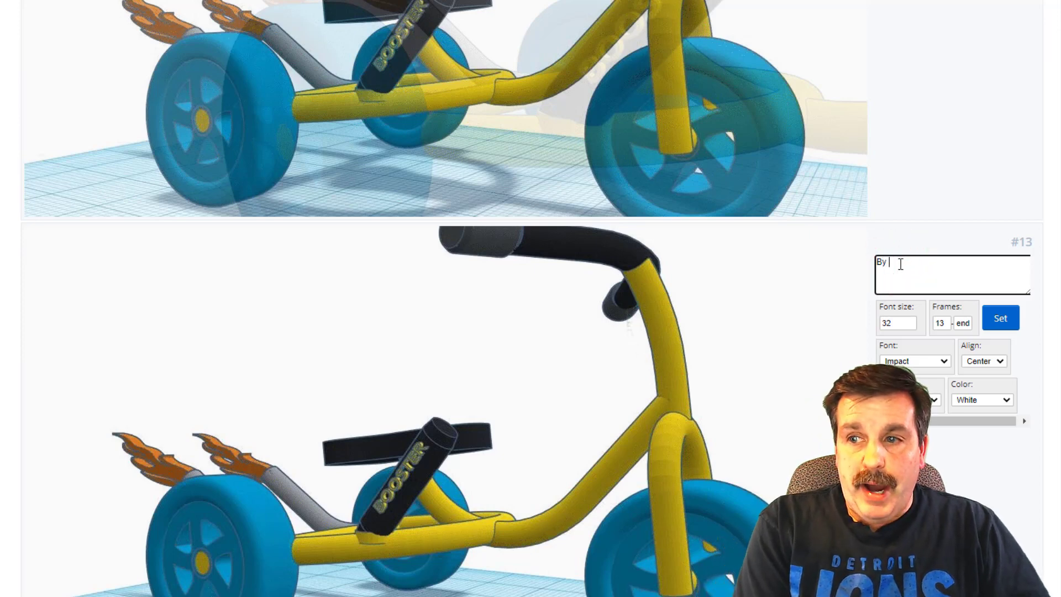
type("Eli")
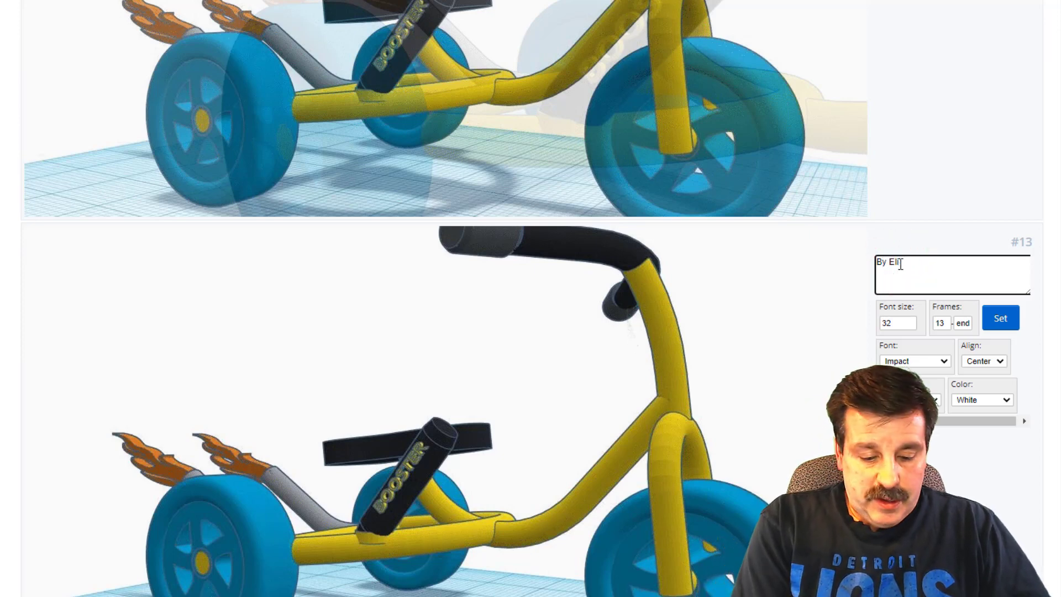
type("jah")
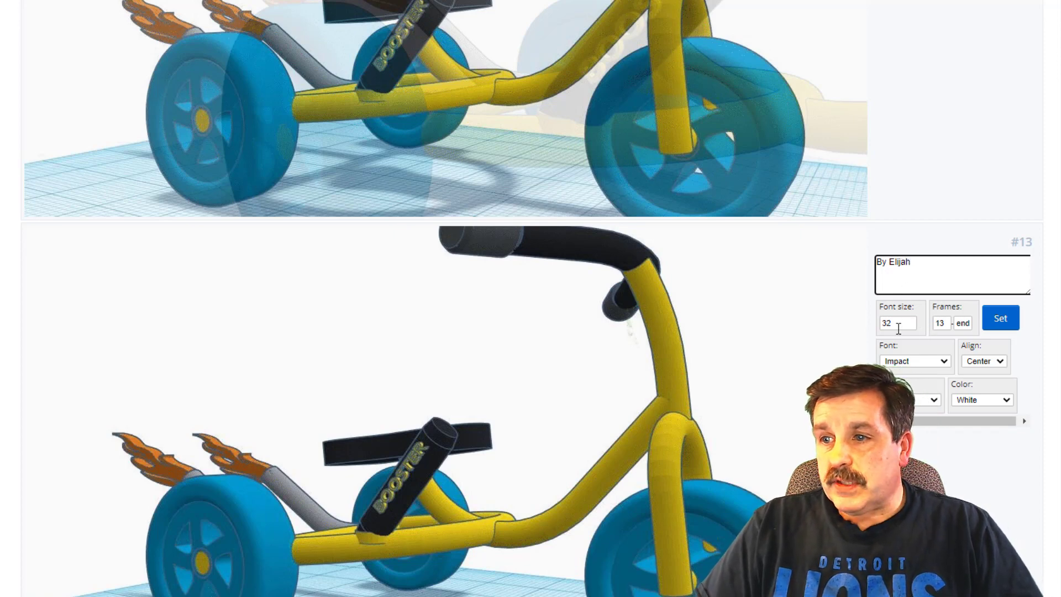
Apply the byline to frames 13 to 24 in green with font size 60
type("60")
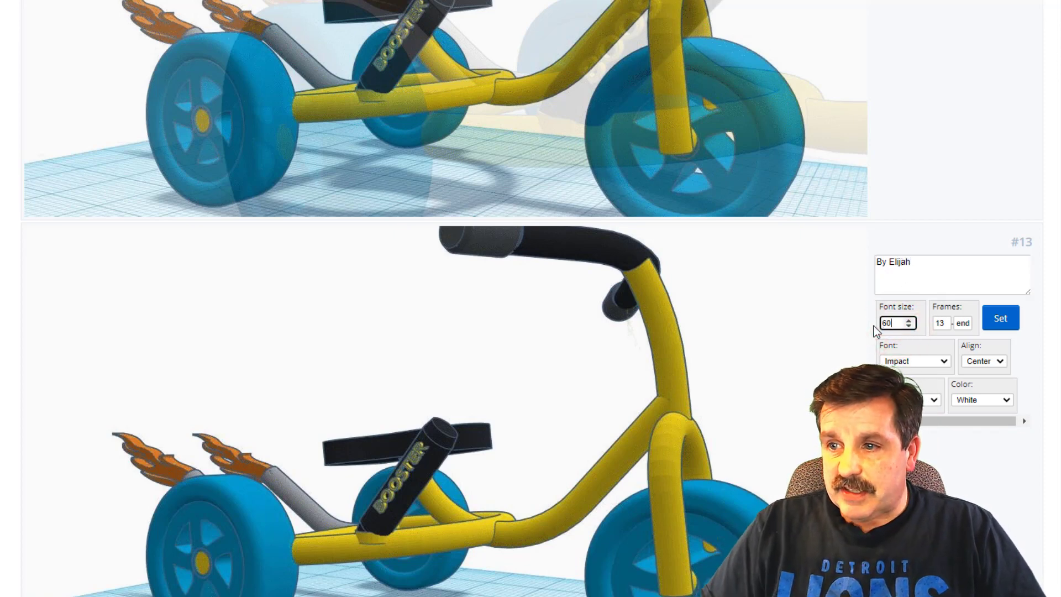
left_click(982, 400)
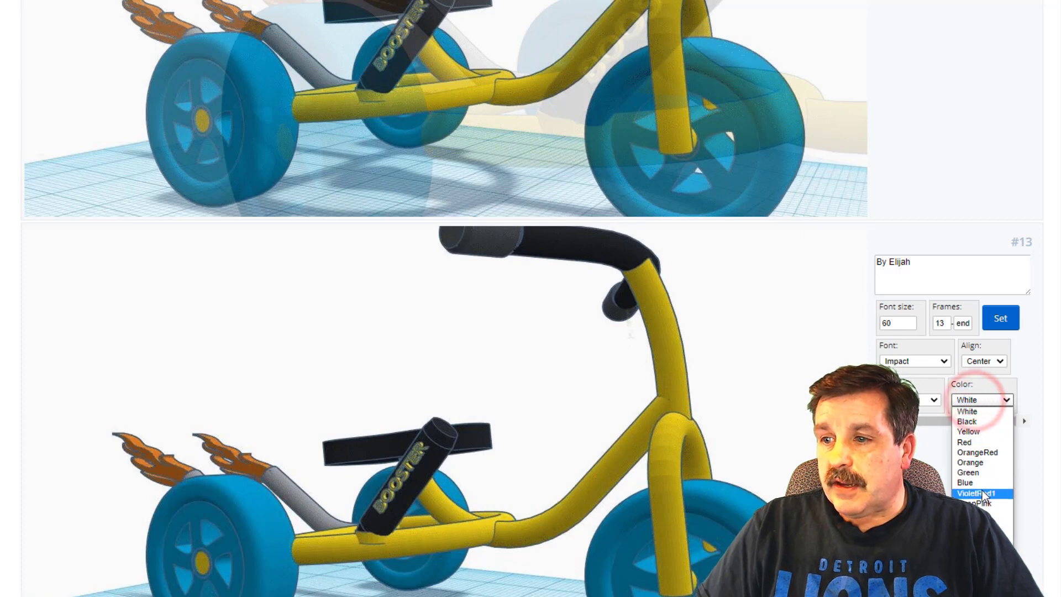
left_click(968, 472)
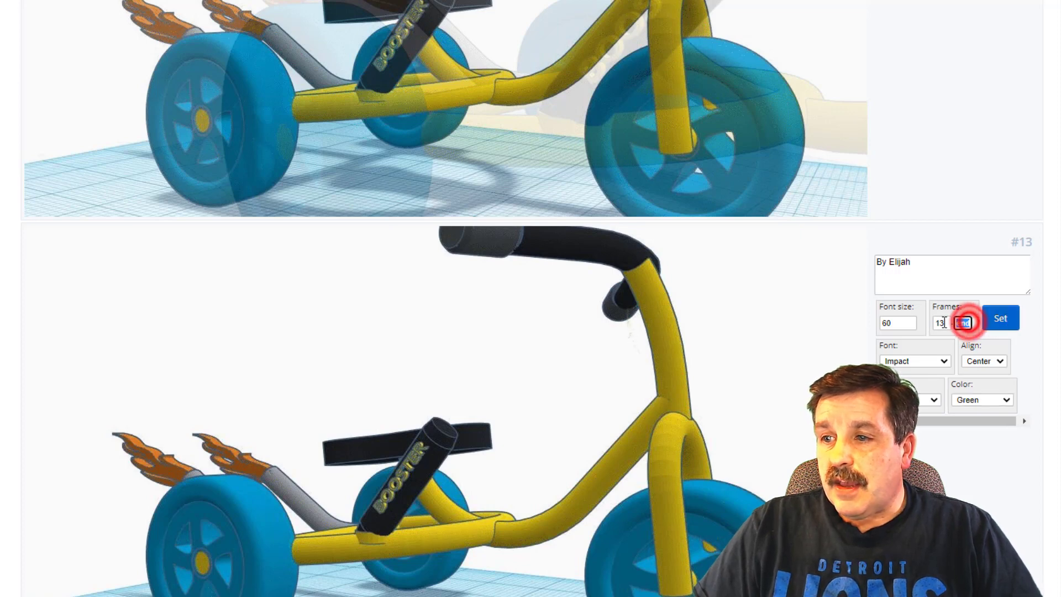
double_click(965, 323)
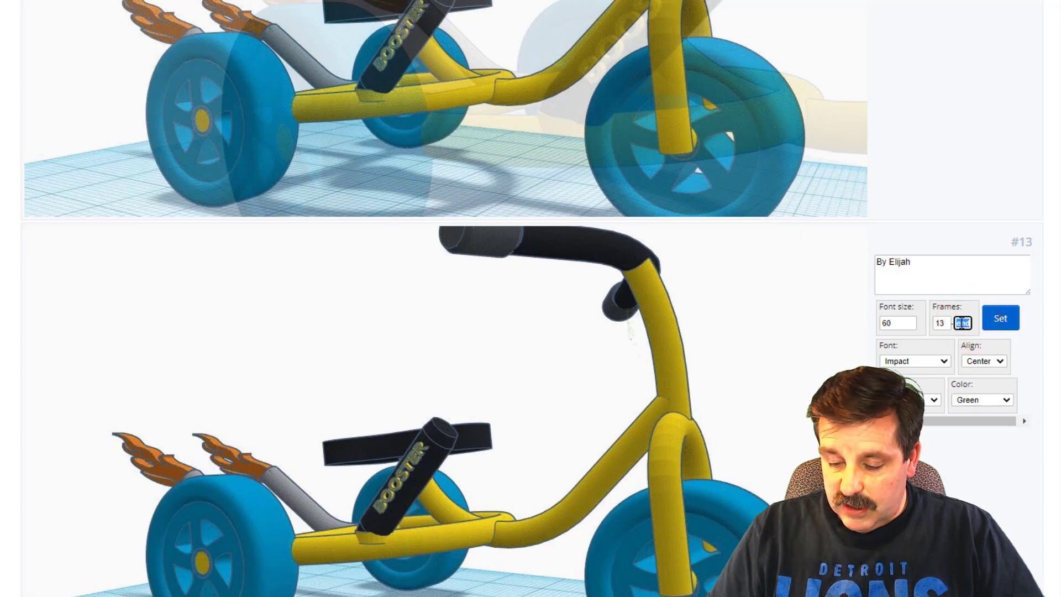
type("24")
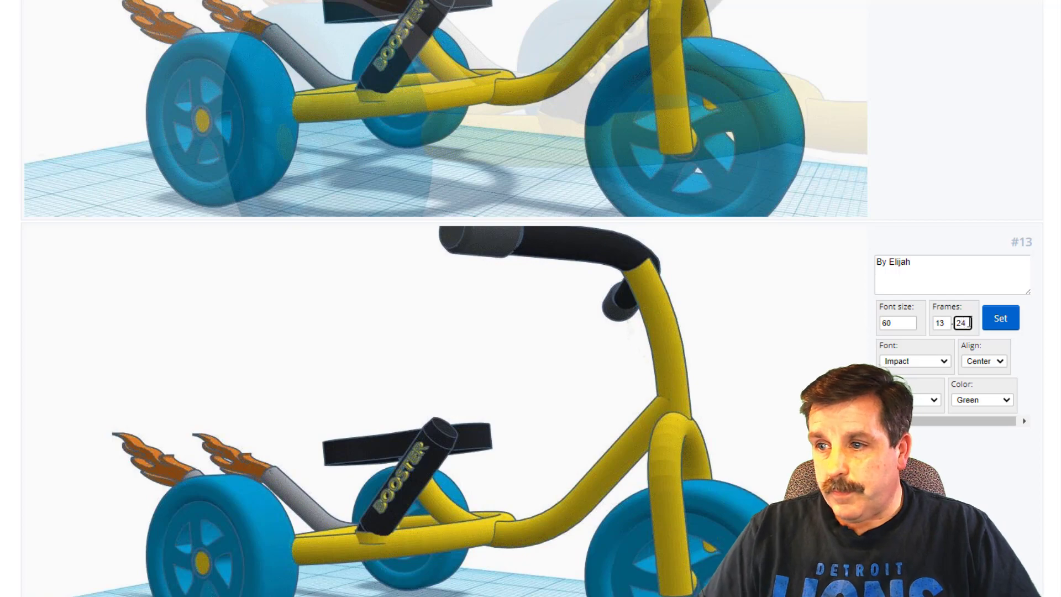
left_click(1000, 318)
scroll(758, 305, "down", 3)
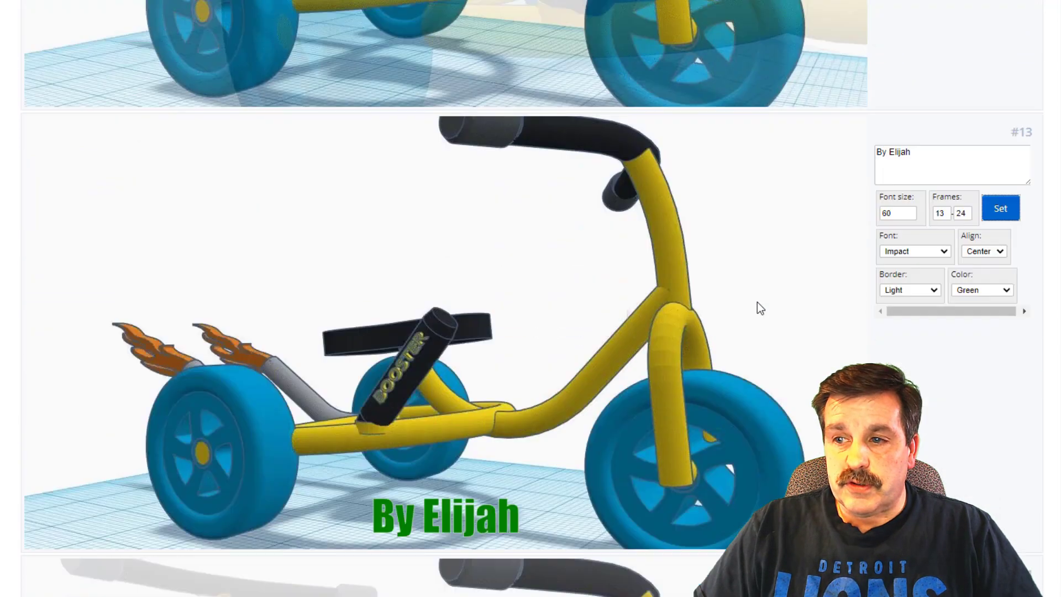
Move the byline up beside the handlebar in frame 13 and apply its new position
left_click_drag(446, 473, 758, 95)
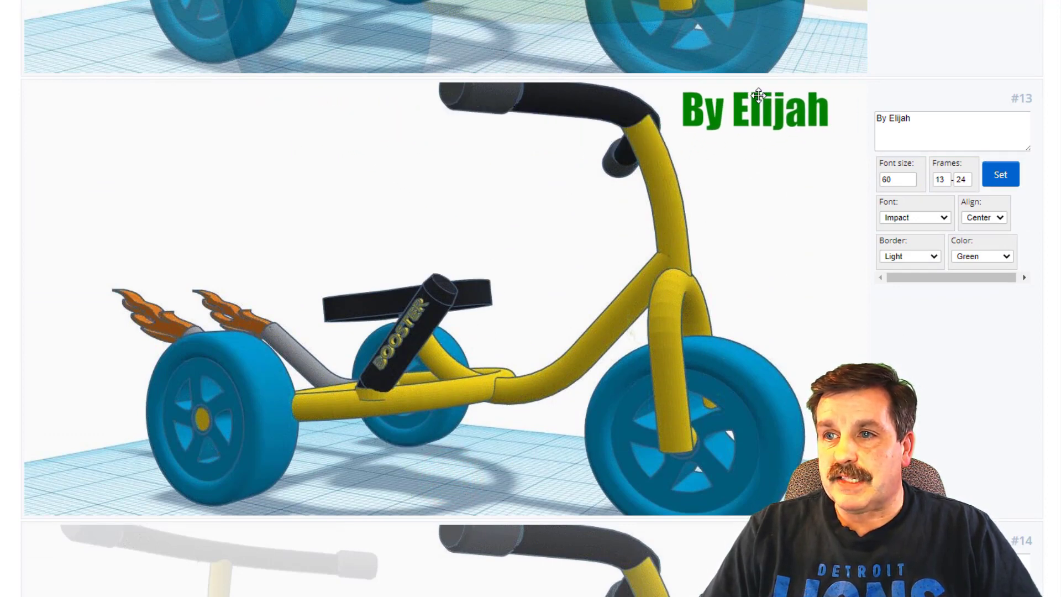
left_click(1001, 175)
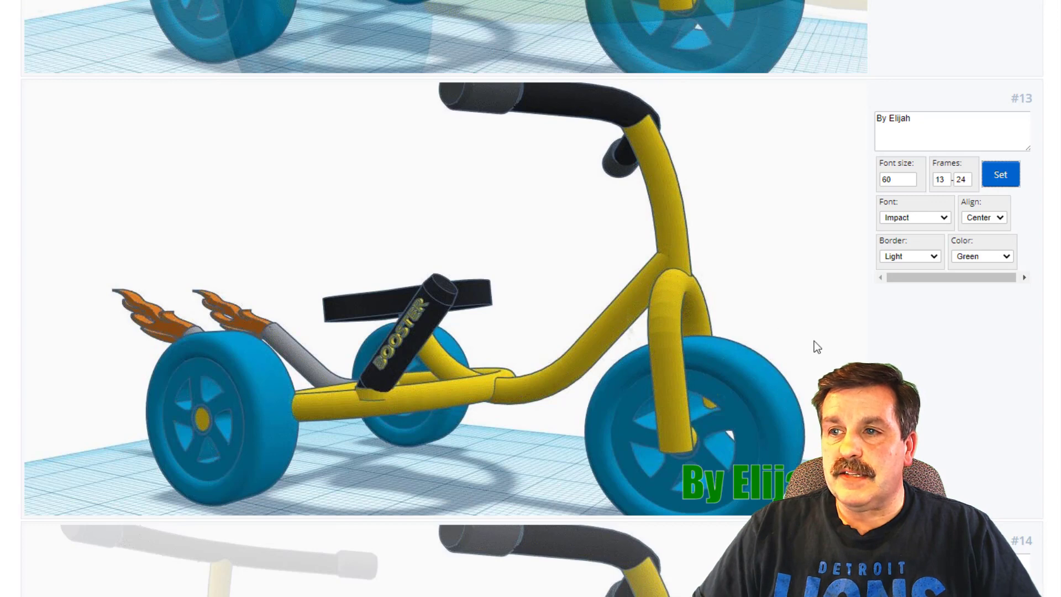
left_click_drag(756, 478, 711, 118)
left_click(1001, 175)
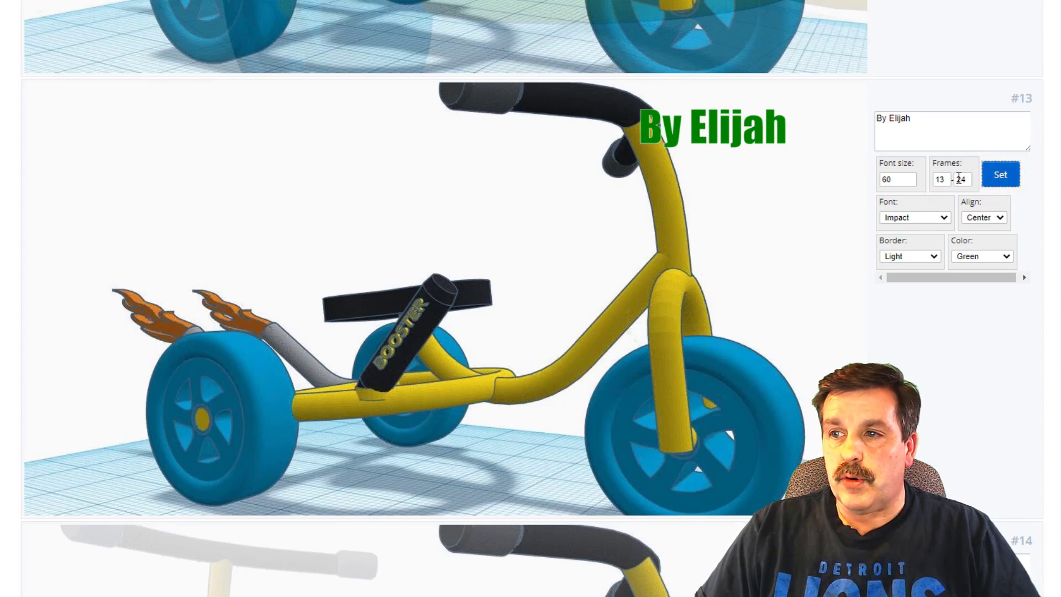
Enter "HLModTech YouTube" as the text of frame 25 with font size 60
scroll(981, 287, "down", 15)
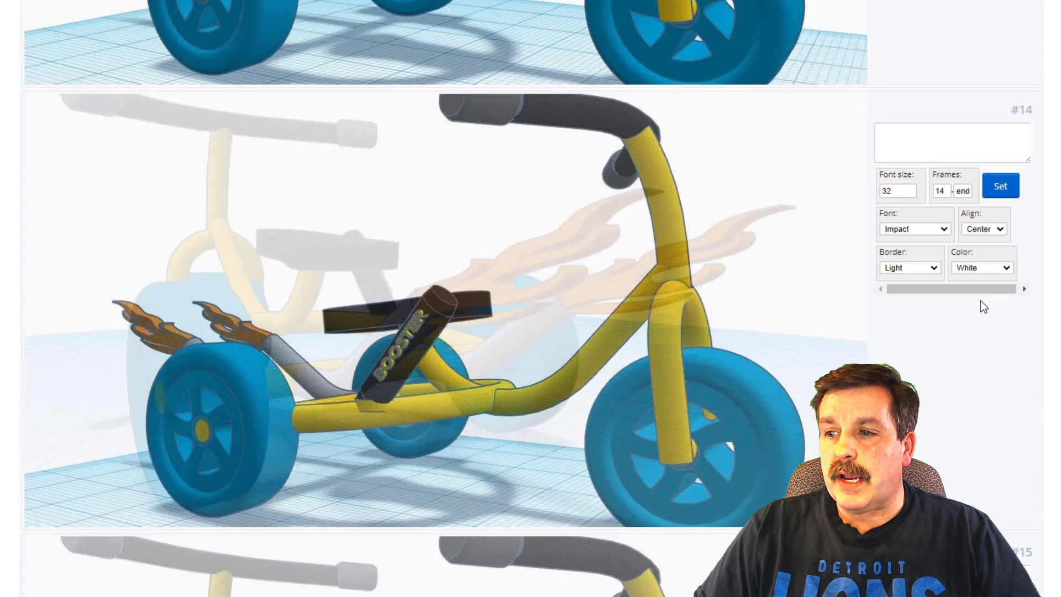
scroll(529, 298, "down", 20)
scroll(529, 298, "down", 2)
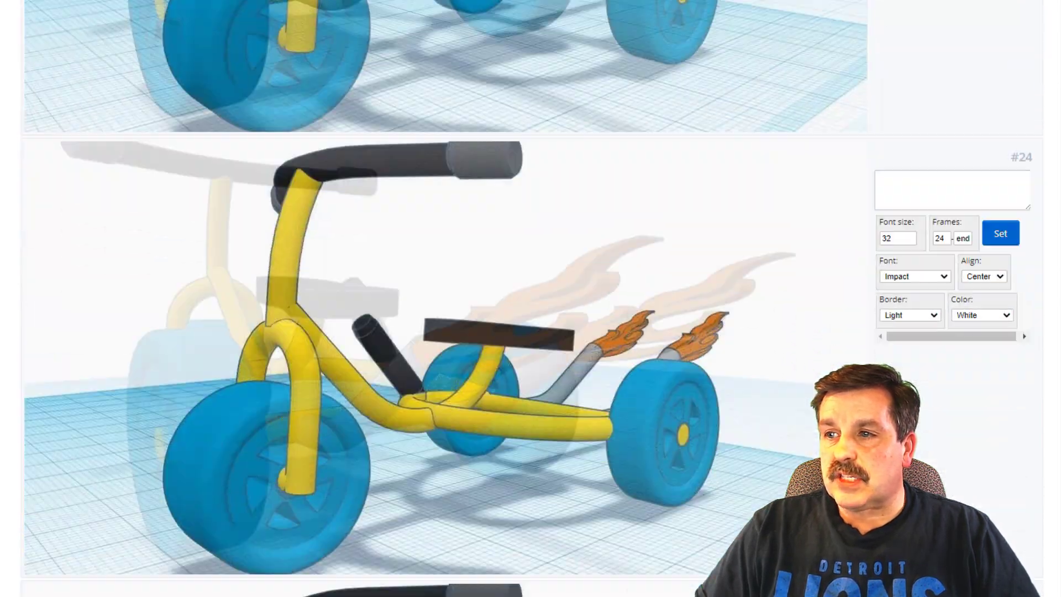
scroll(529, 298, "down", 10)
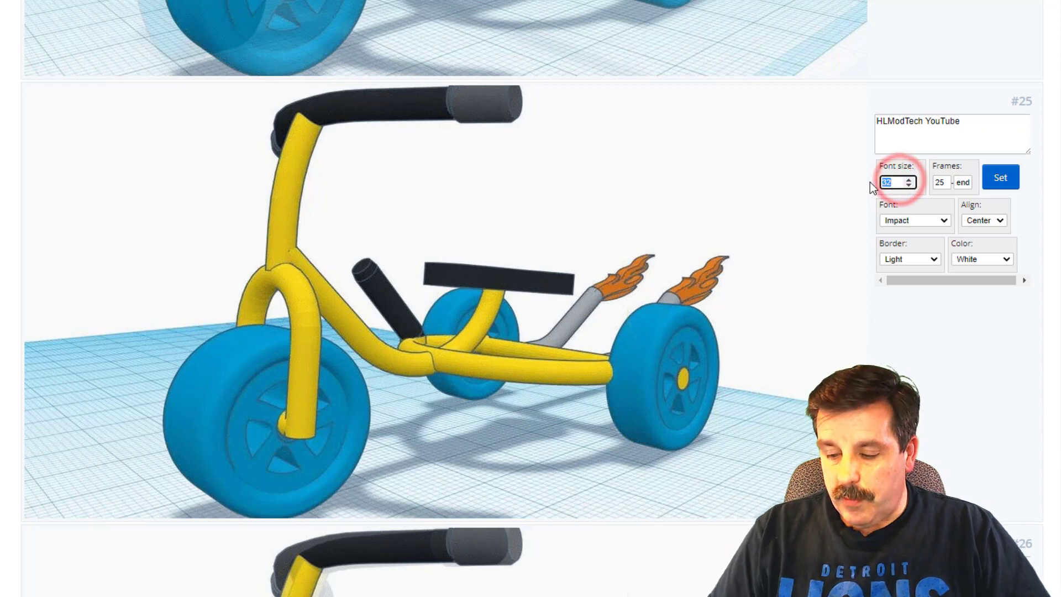
type("60")
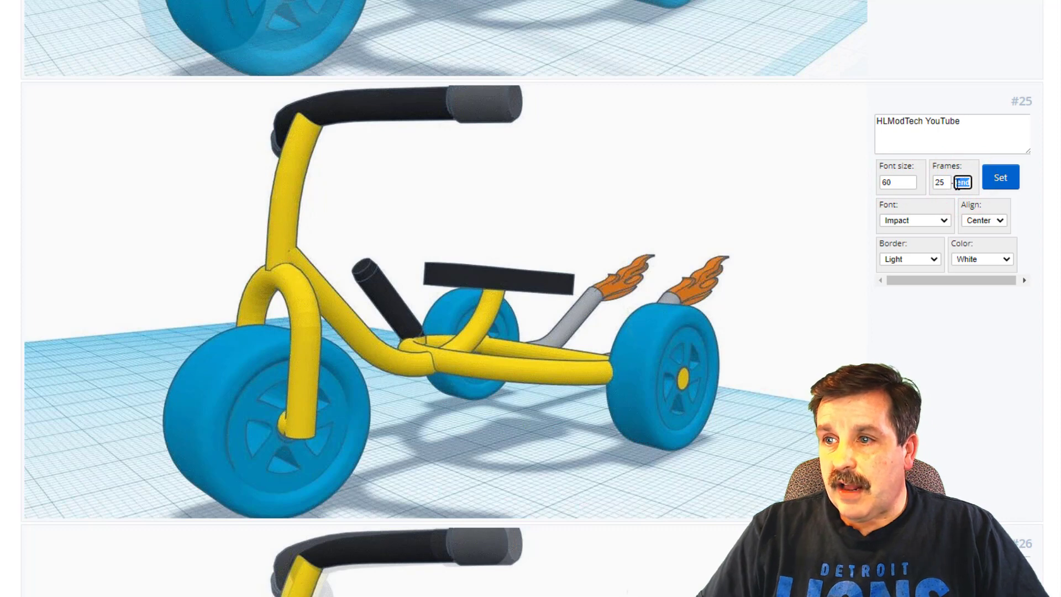
Apply the frame 25 text in red with a very strong border and place it above the tricycle seat
left_click(971, 257)
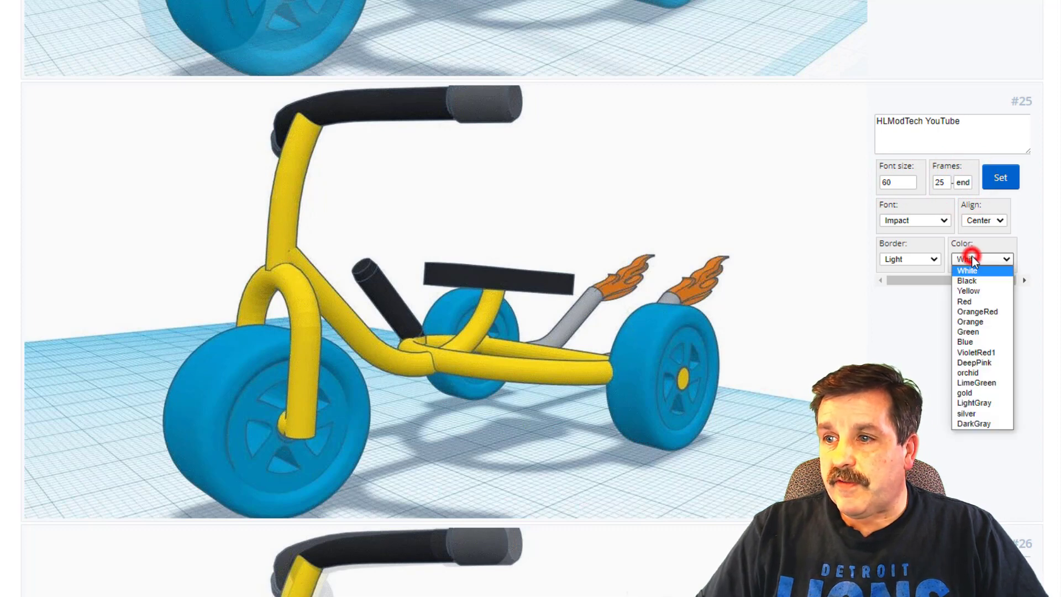
left_click(964, 302)
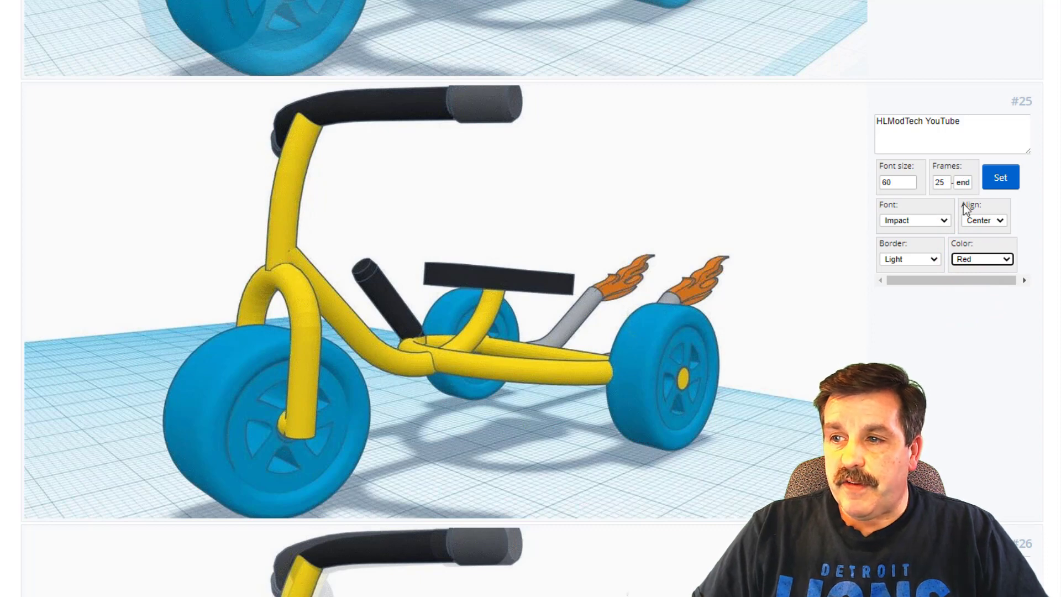
left_click(919, 259)
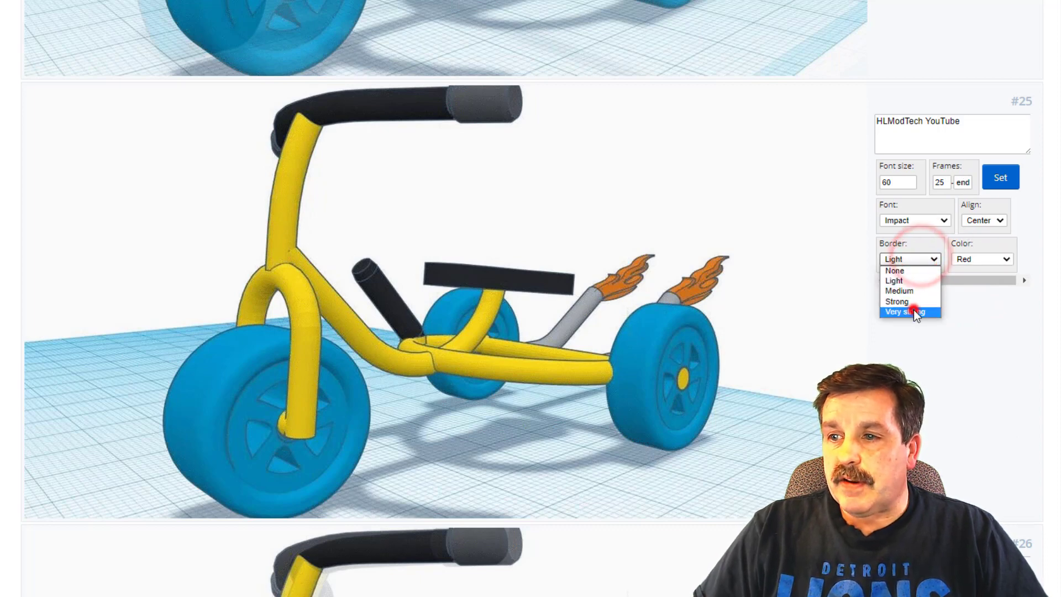
left_click(912, 311)
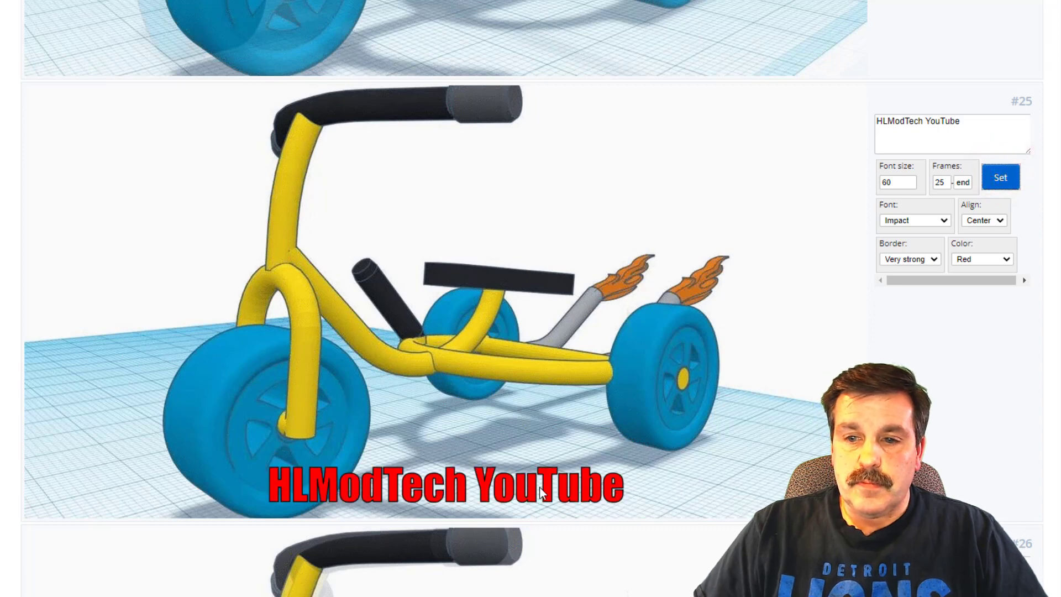
left_click_drag(540, 492, 623, 181)
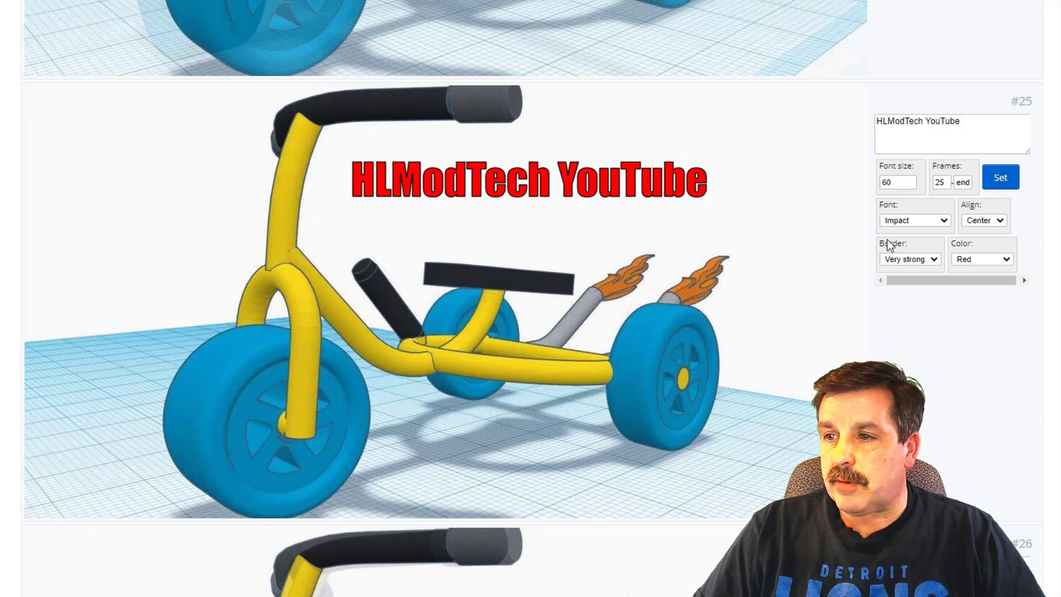
Create the GIF with the added captions and preview the output movie
scroll(667, 227, "down", 10)
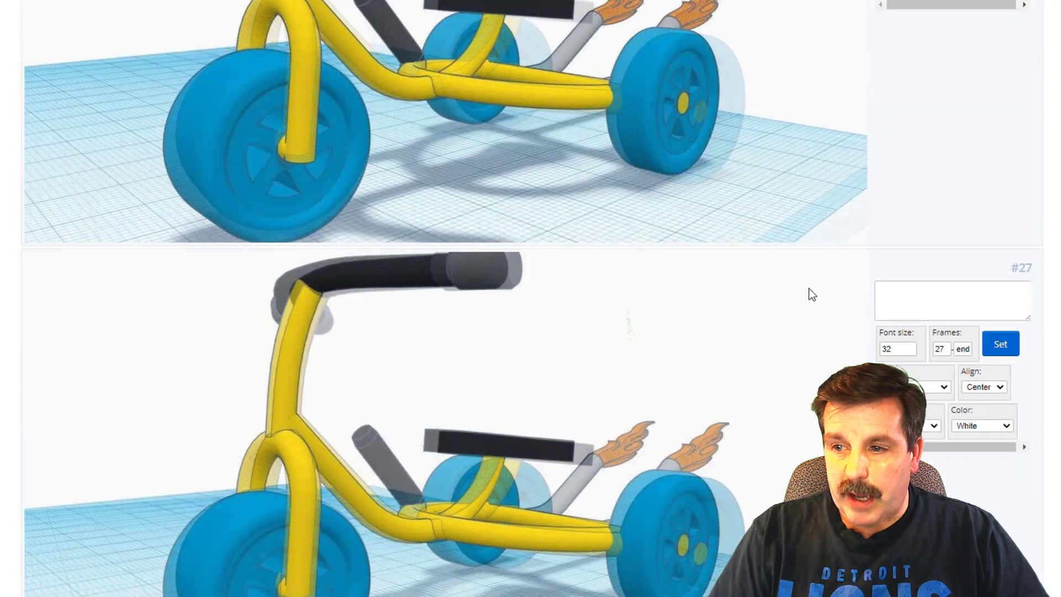
scroll(810, 295, "down", 15)
scroll(713, 271, "up", 6)
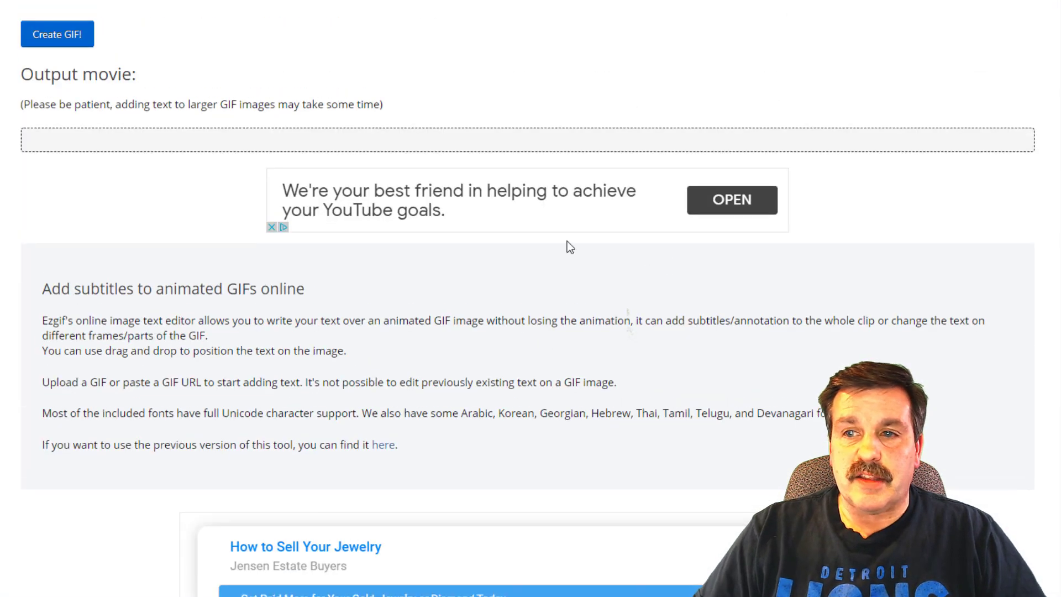
scroll(525, 242, "up", 1)
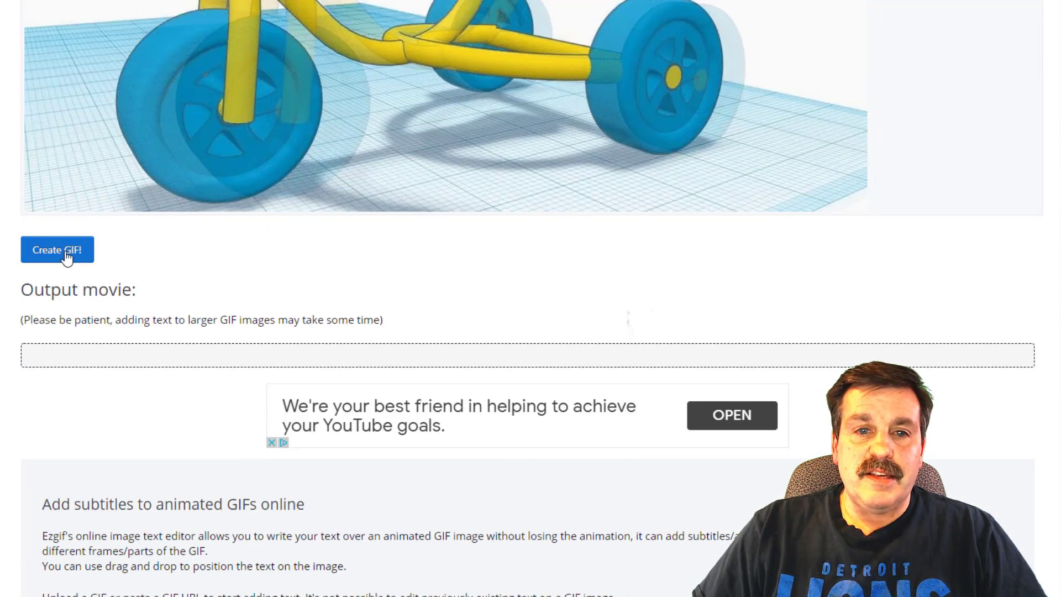
left_click(67, 257)
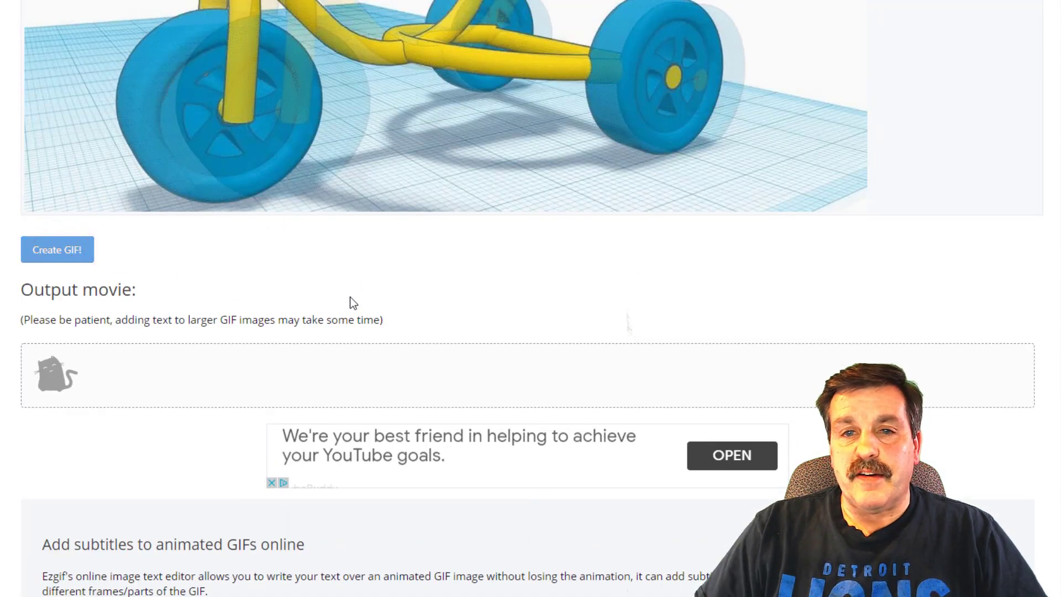
scroll(400, 283, "up", 5)
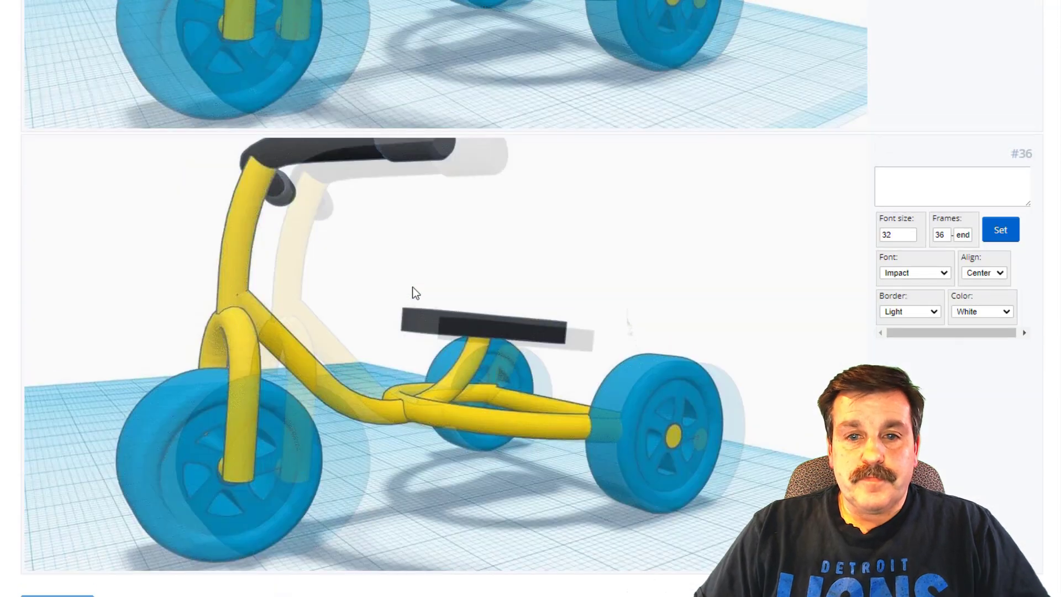
scroll(413, 287, "down", 5)
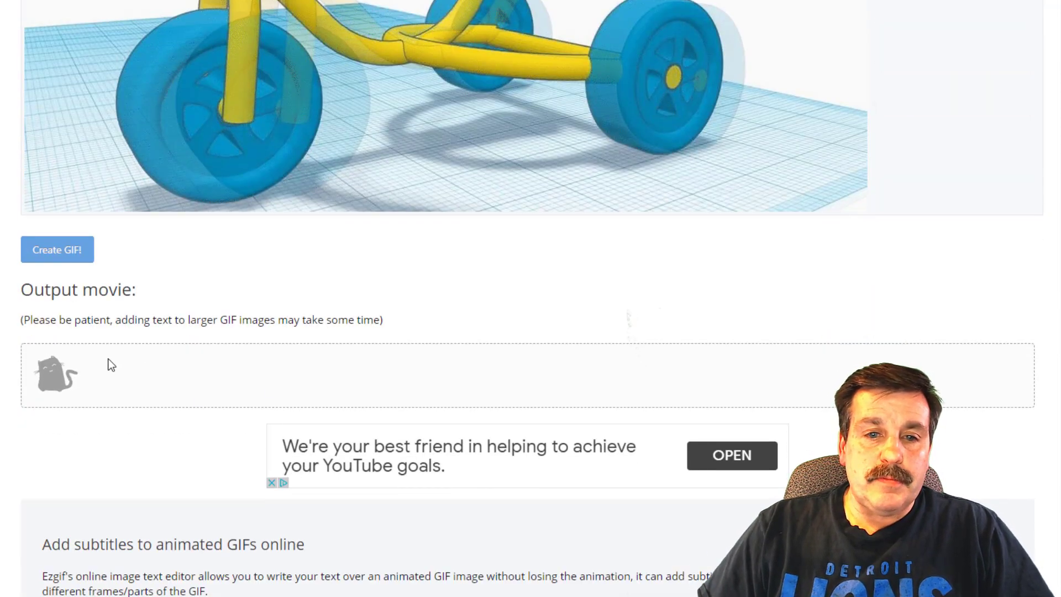
scroll(239, 337, "down", 4)
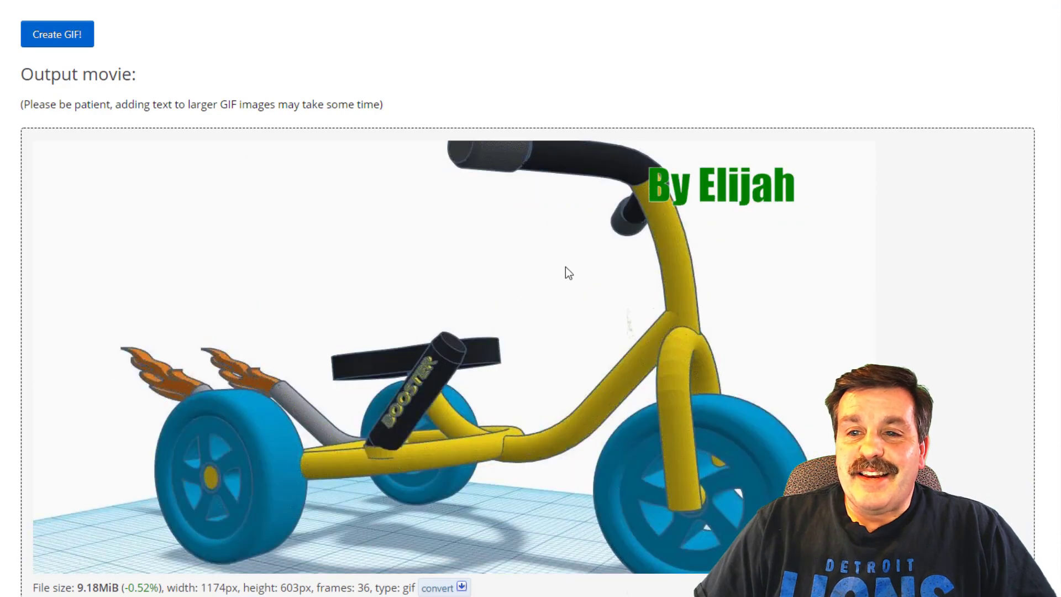
scroll(518, 321, "down", 5)
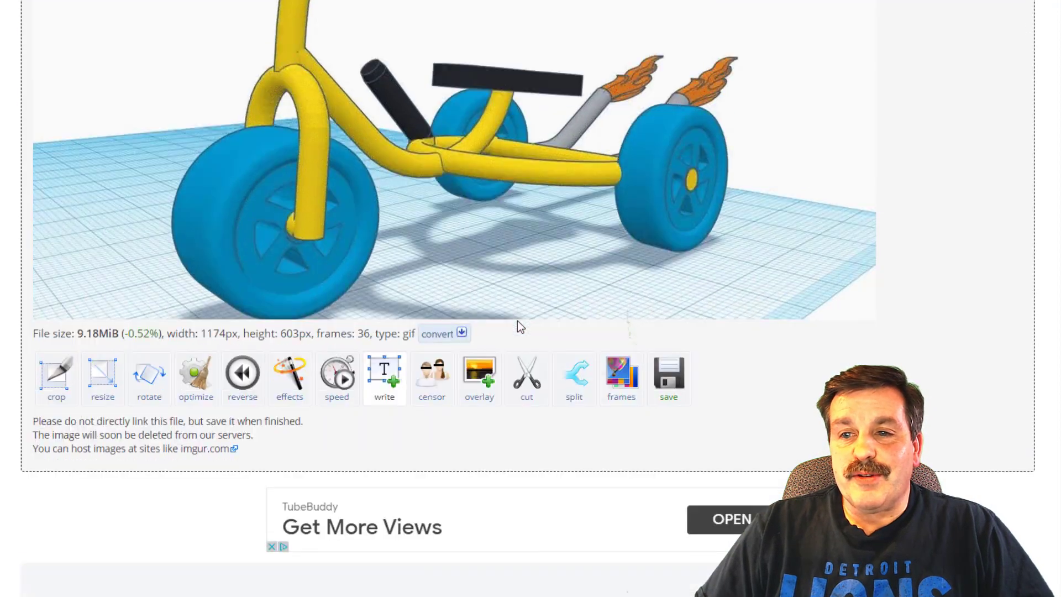
scroll(512, 313, "up", 4)
scroll(472, 316, "down", 1)
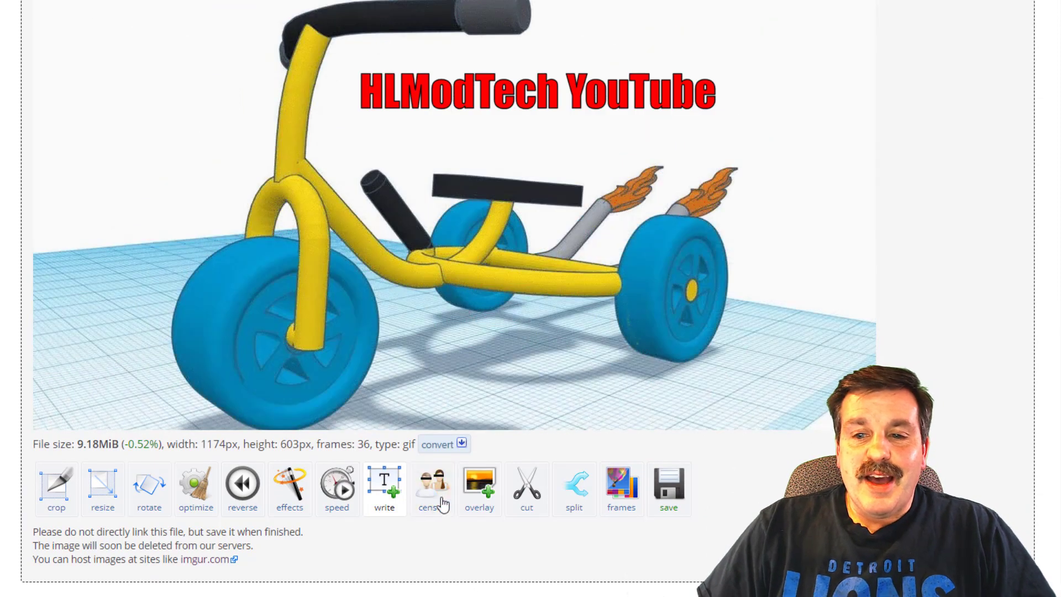
Start an overlay on the captioned GIF and upload "1 TinkerCAD smaller.jpg" as the overlay image
left_click(480, 489)
scroll(182, 304, "down", 3)
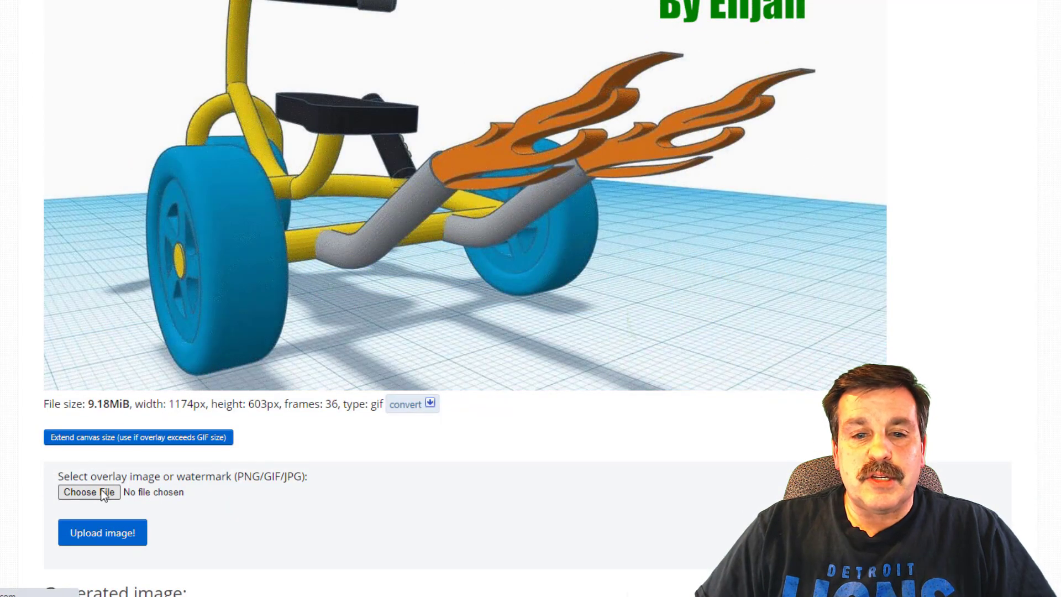
left_click(103, 492)
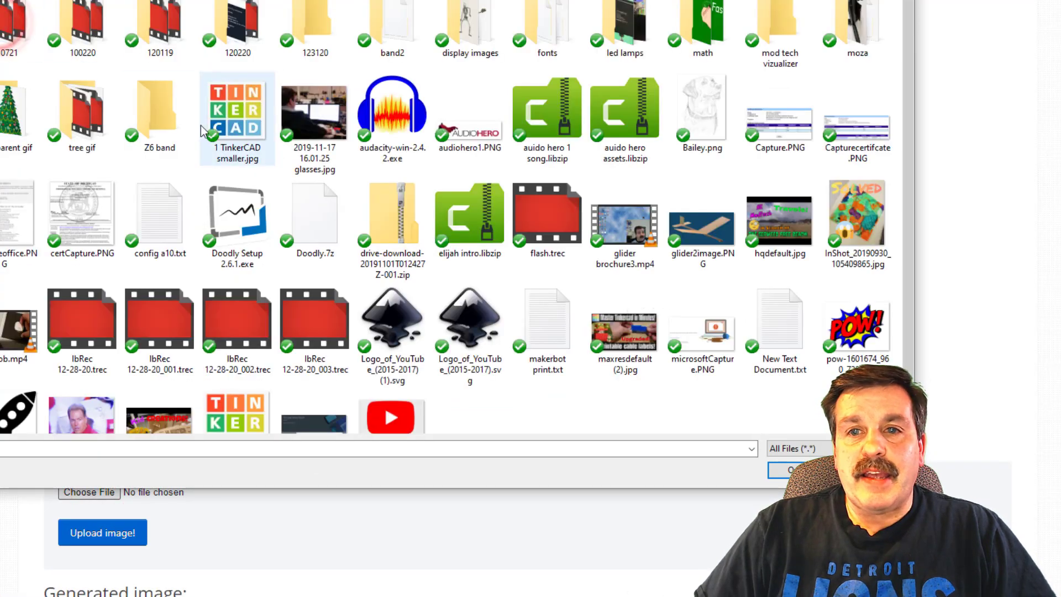
double_click(246, 119)
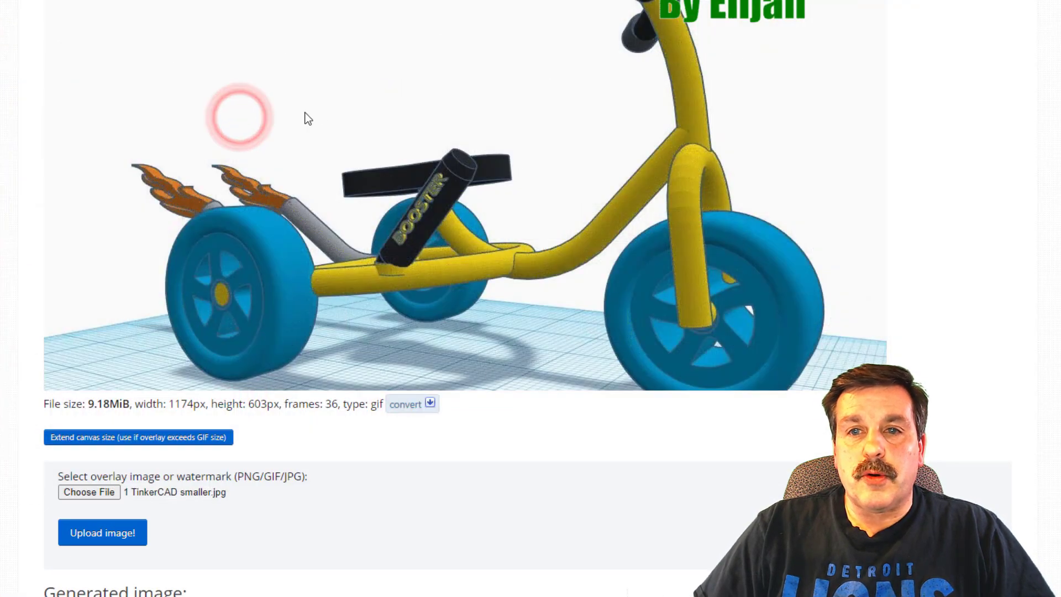
scroll(301, 118, "up", 3)
scroll(280, 164, "down", 3)
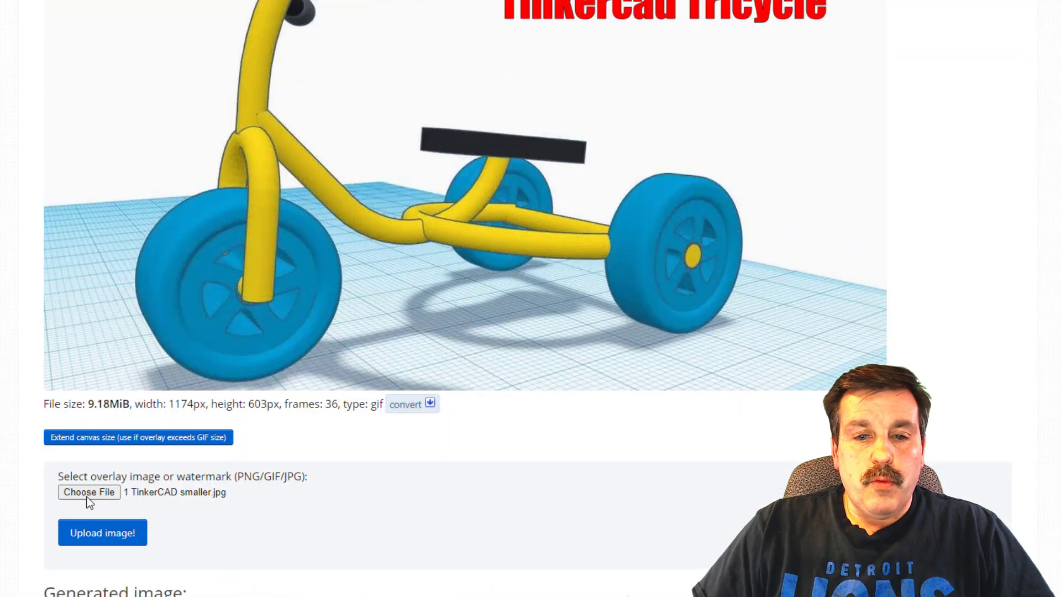
left_click(90, 533)
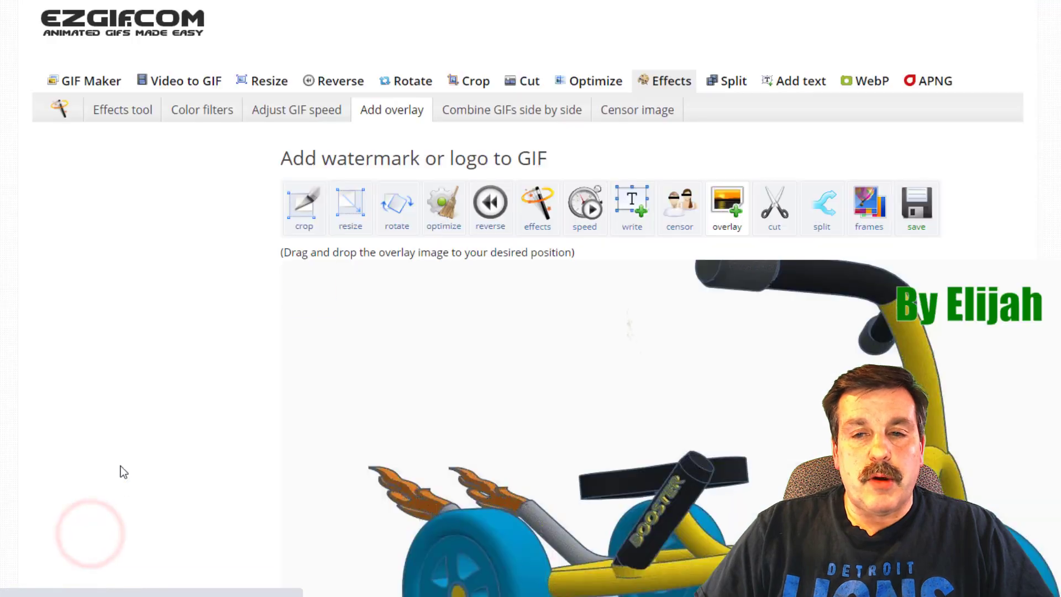
Place the Tinkercad logo in the empty area beside the handlebar at Left 53, Top 71, and generate the image
left_click_drag(301, 299, 340, 349)
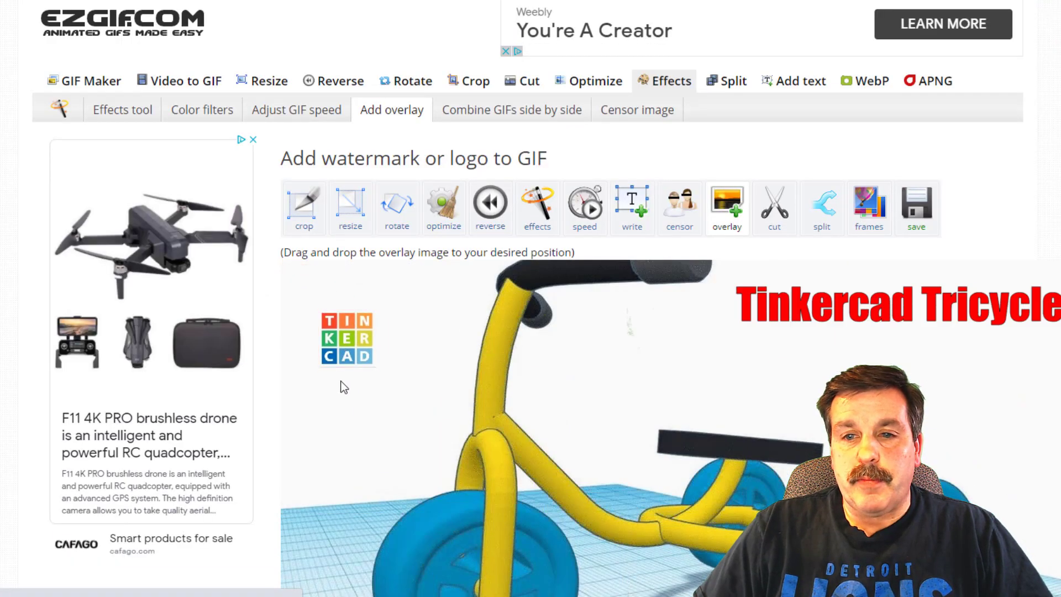
scroll(344, 396, "down", 7)
scroll(349, 419, "up", 1)
scroll(335, 434, "down", 1)
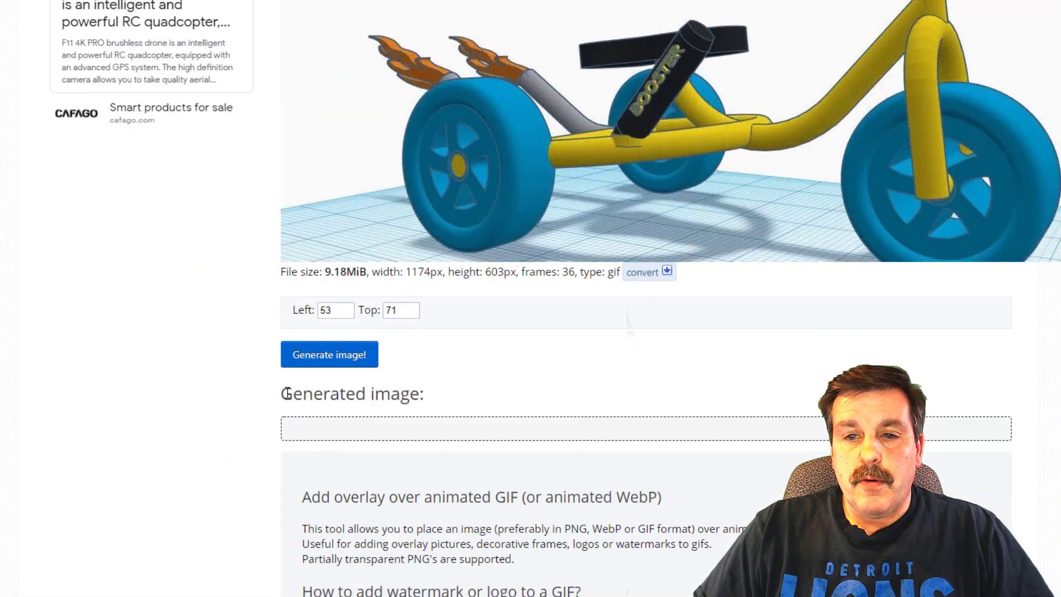
left_click(325, 366)
scroll(348, 332, "up", 4)
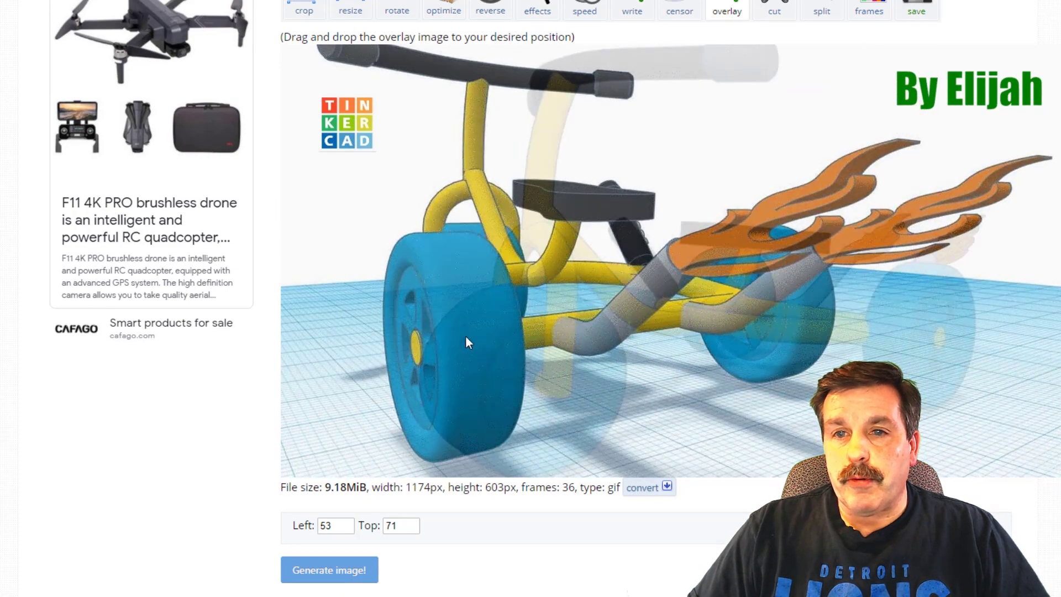
scroll(508, 354, "down", 6)
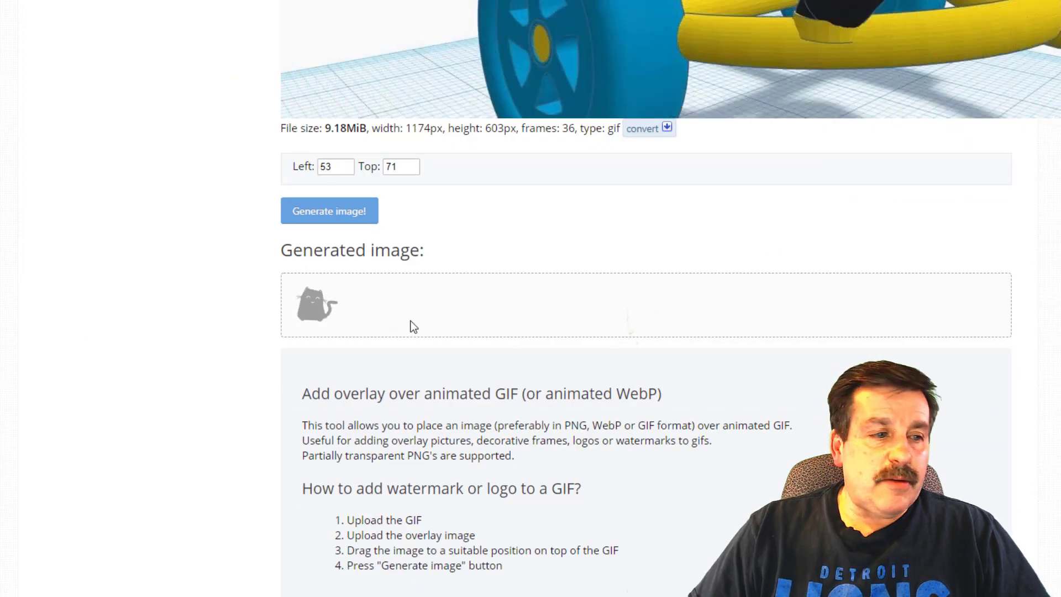
scroll(498, 343, "down", 3)
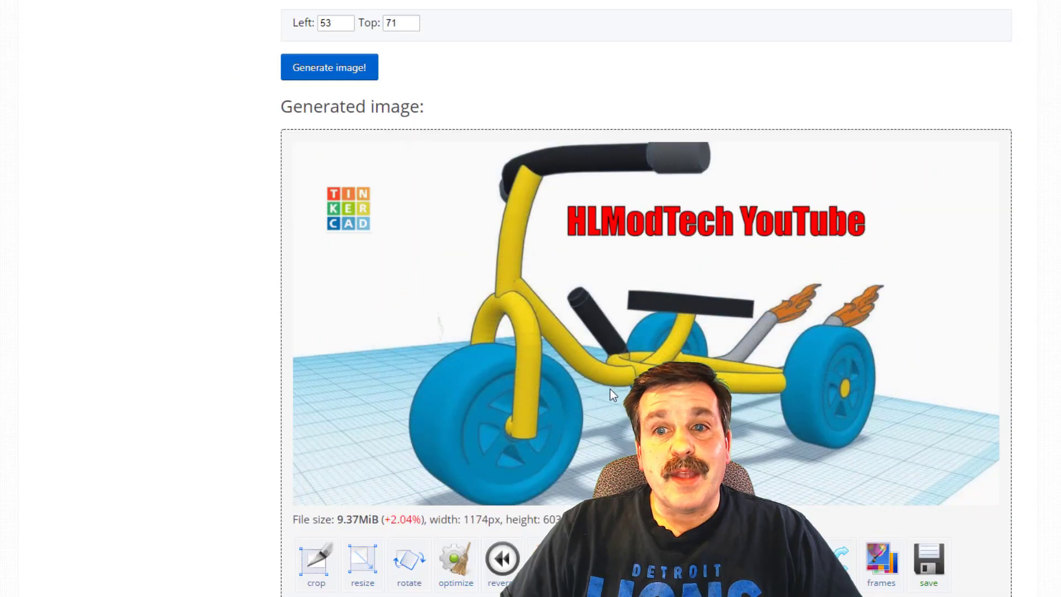
scroll(605, 373, "down", 1)
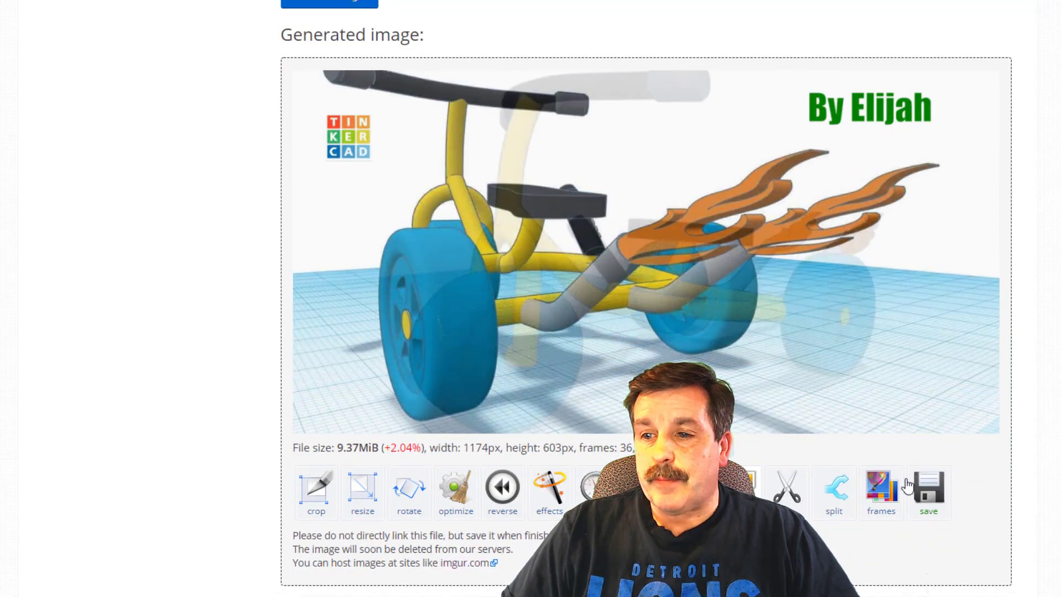
Save the generated GIF in the trike folder as "final awesome project.gif"
left_click(926, 492)
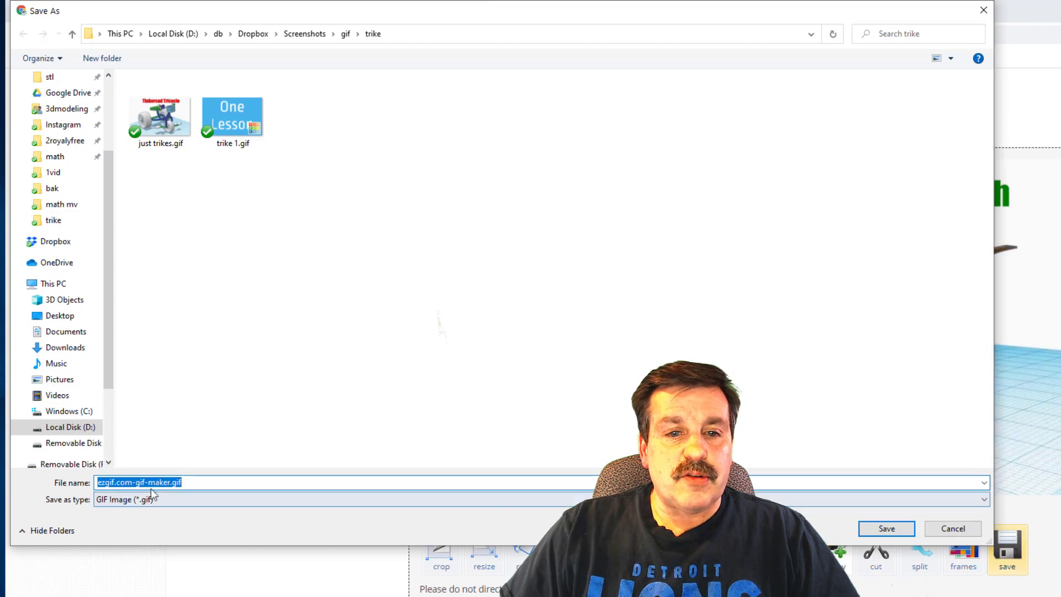
left_click_drag(170, 482, 65, 479)
type("final a")
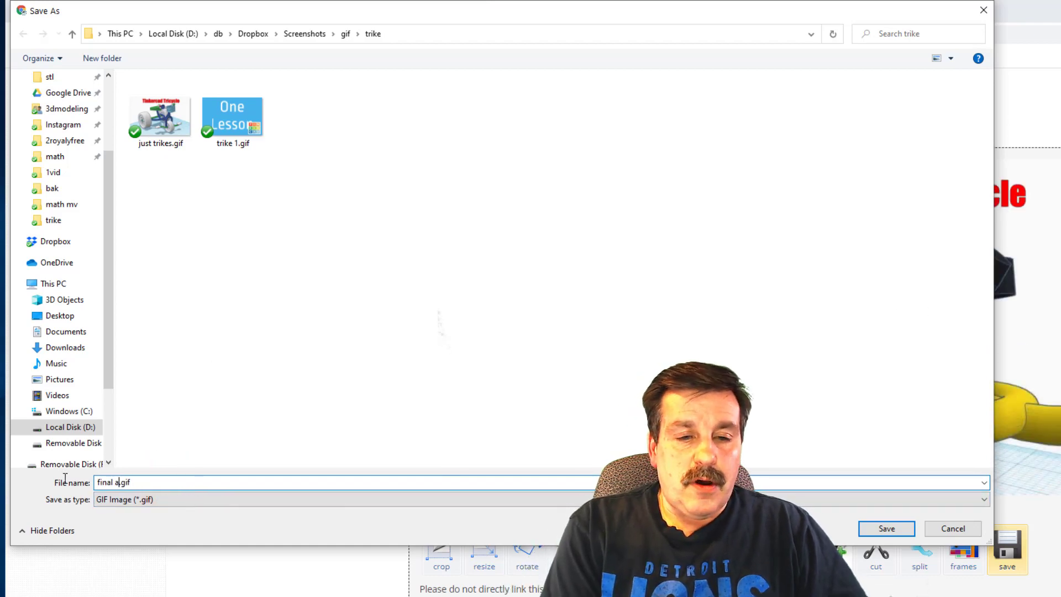
type("wesome pro")
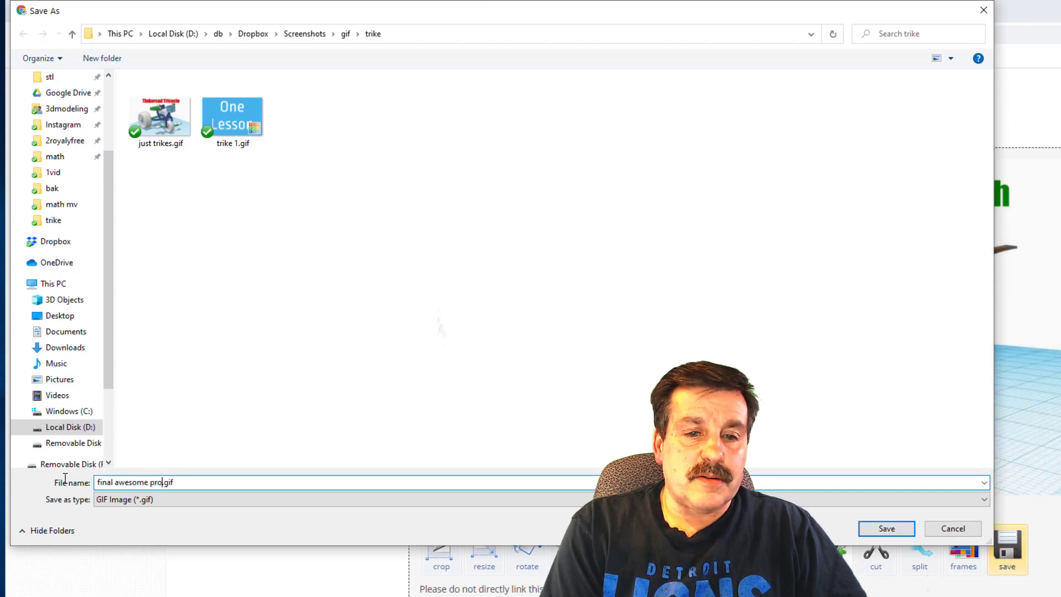
type("ject")
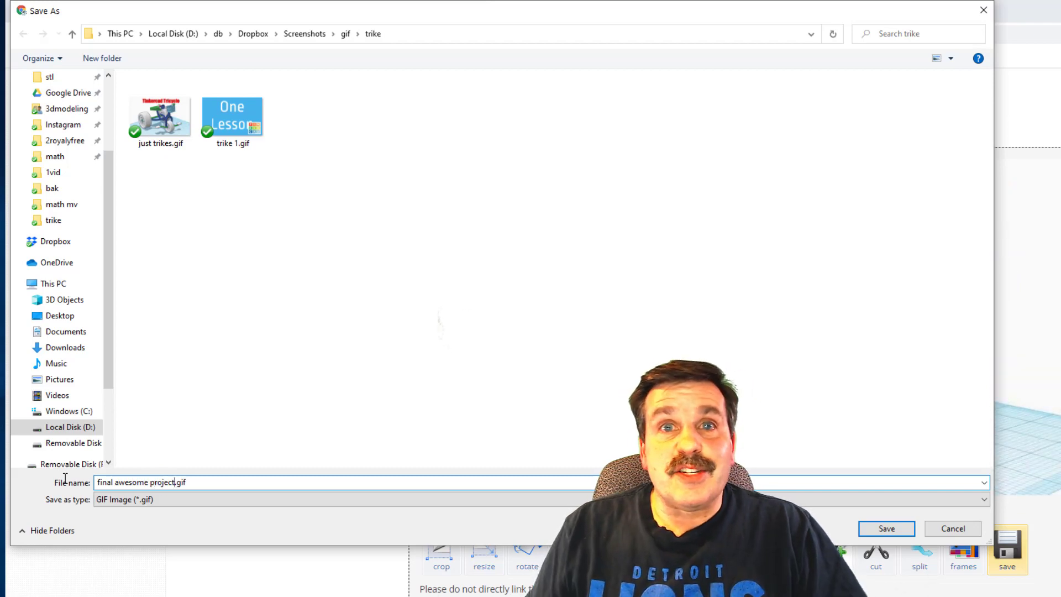
key("Return")
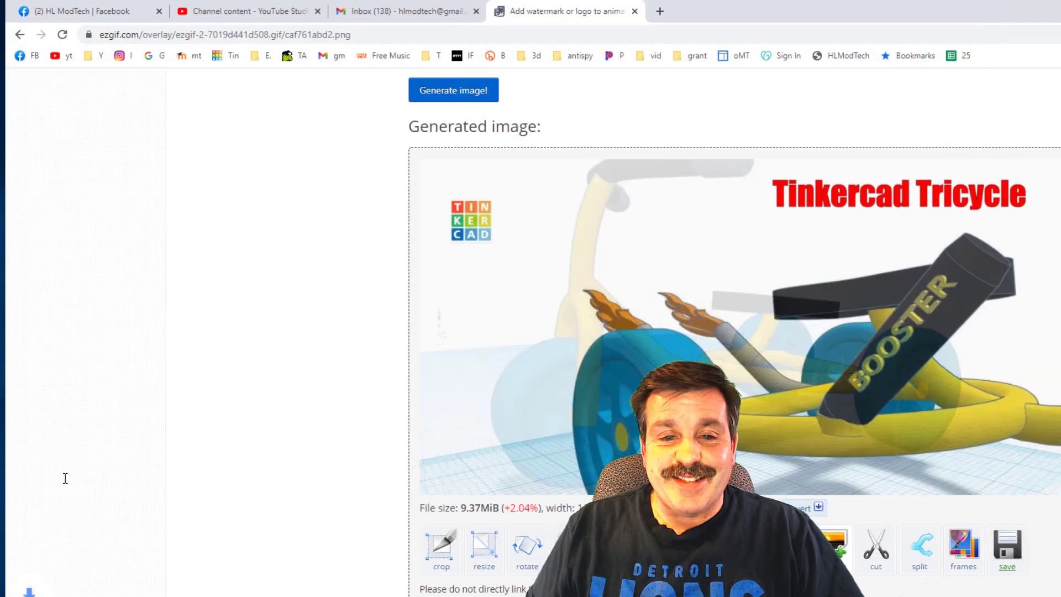